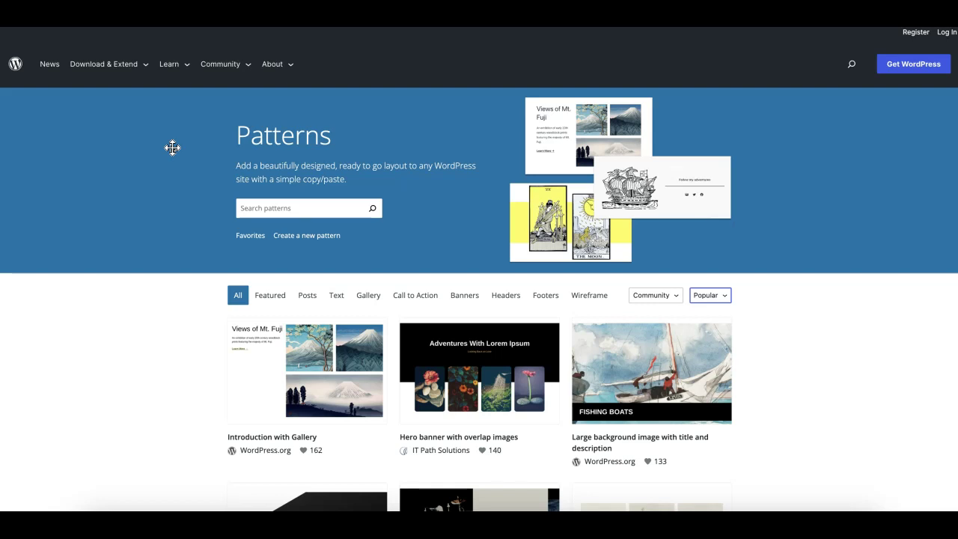
Click into the pattern directory's Search patterns box.
click(272, 211)
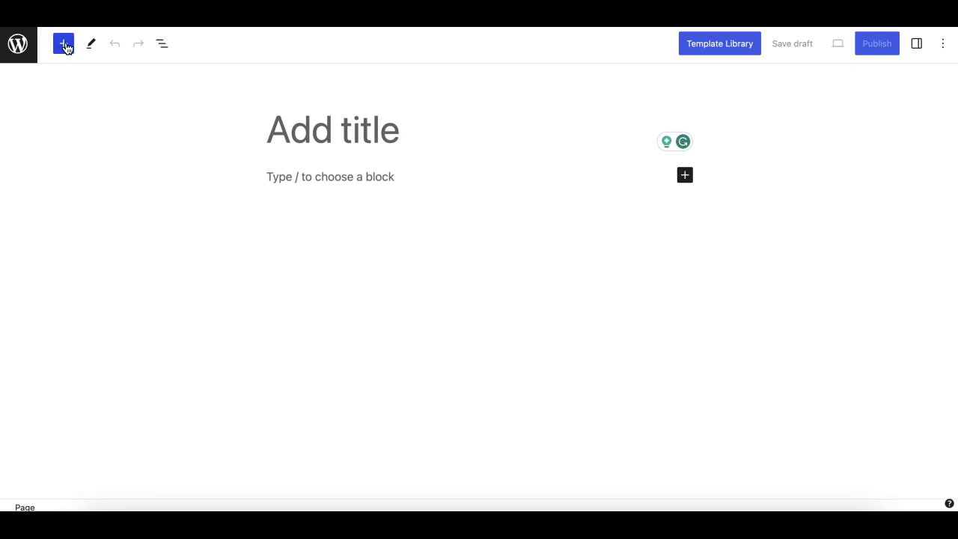
Open the block inserter on the new page and scroll through the Blocks list.
click(65, 45)
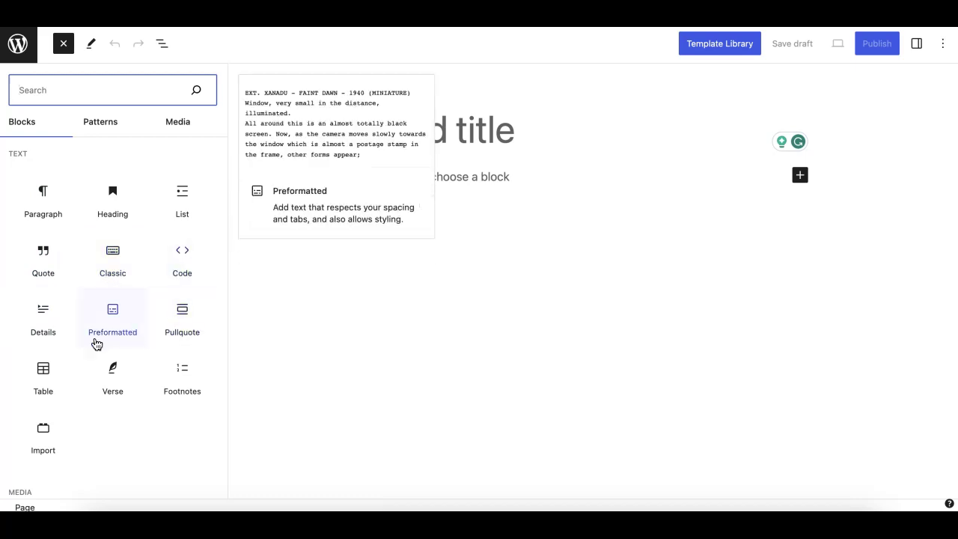
scroll(112, 367, down, 5)
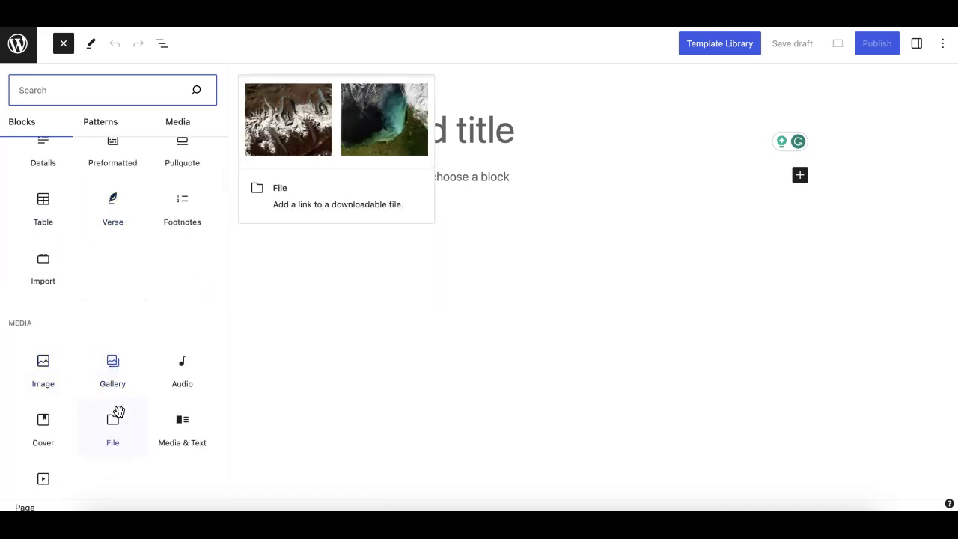
scroll(115, 411, down, 7)
scroll(113, 333, down, 4)
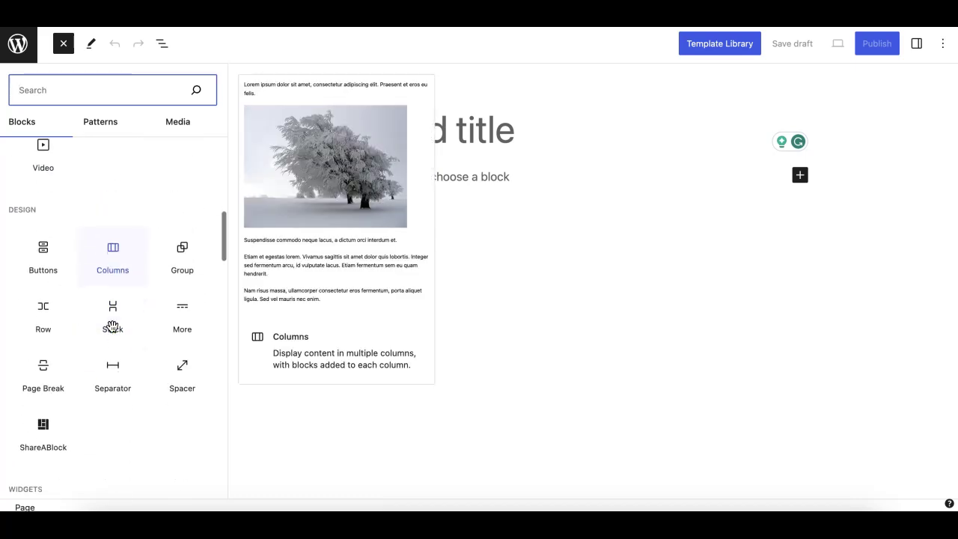
scroll(111, 324, up, 13)
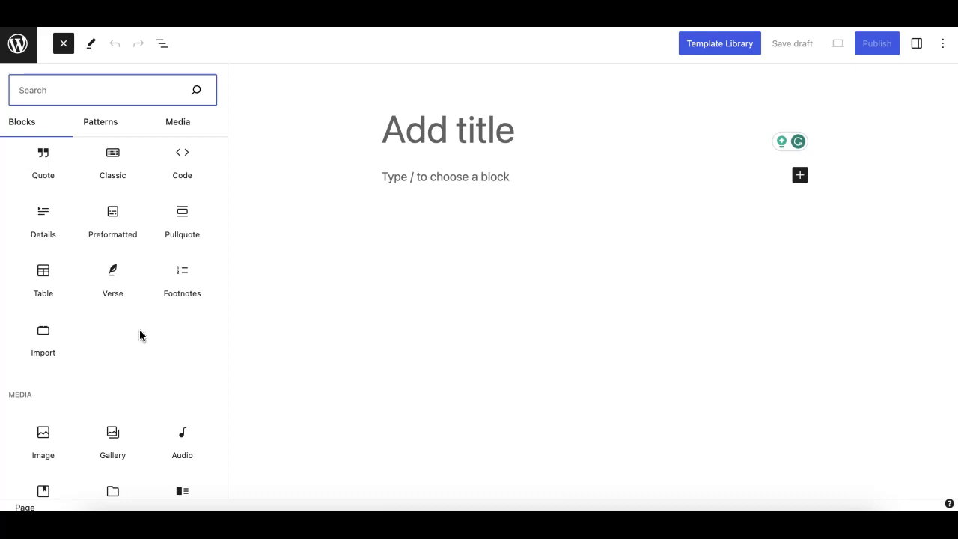
scroll(158, 387, down, 20)
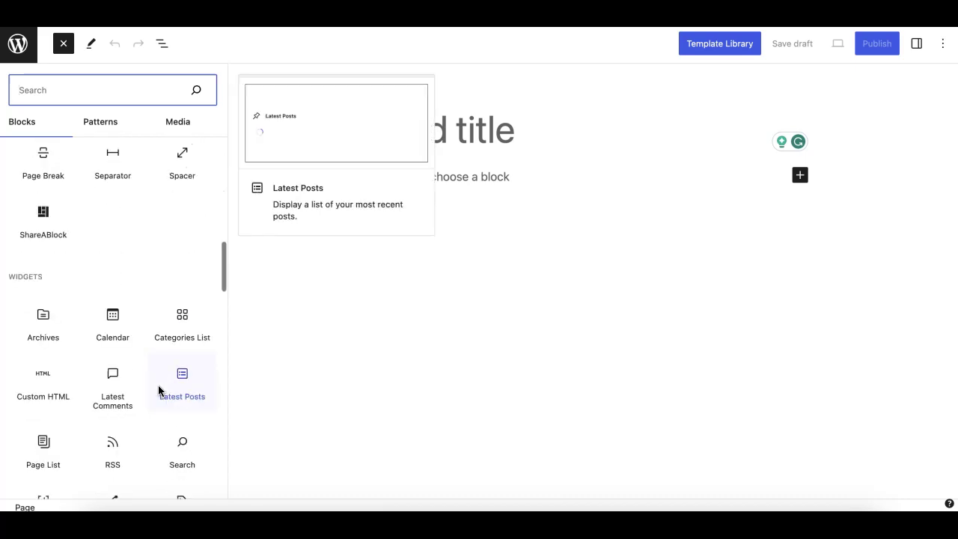
scroll(130, 367, down, 5)
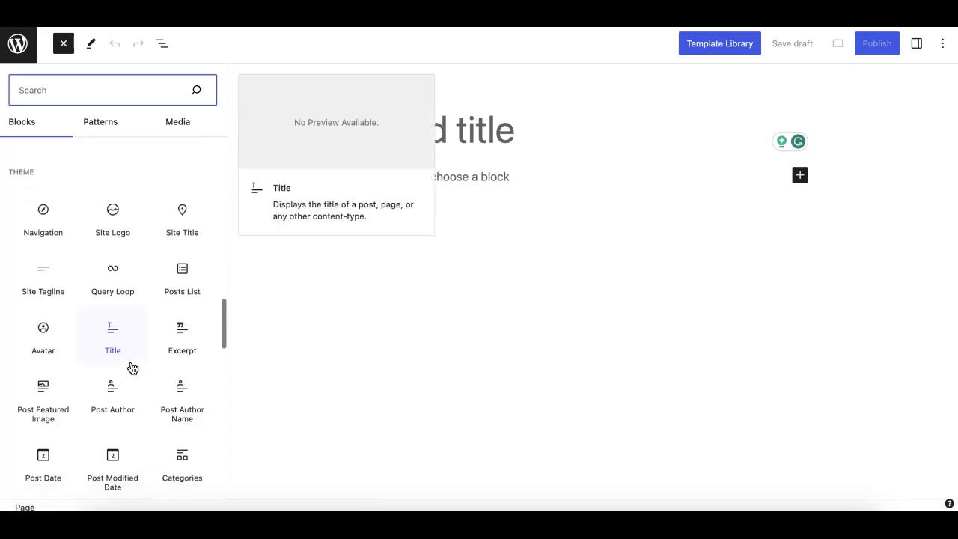
scroll(133, 366, up, 7)
scroll(131, 367, up, 20)
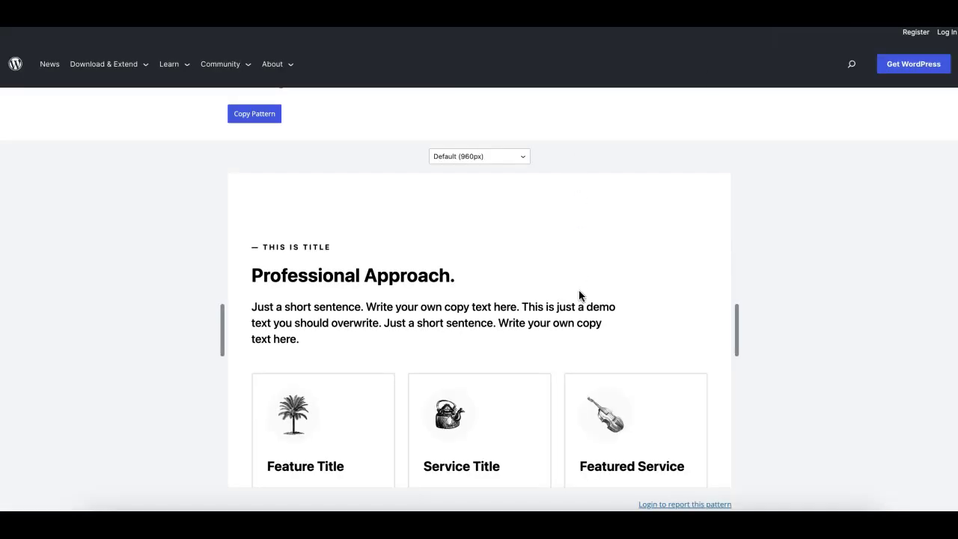
Scroll the What Our Client Says preview, then go back to the patterns listing.
scroll(578, 291, down, 2)
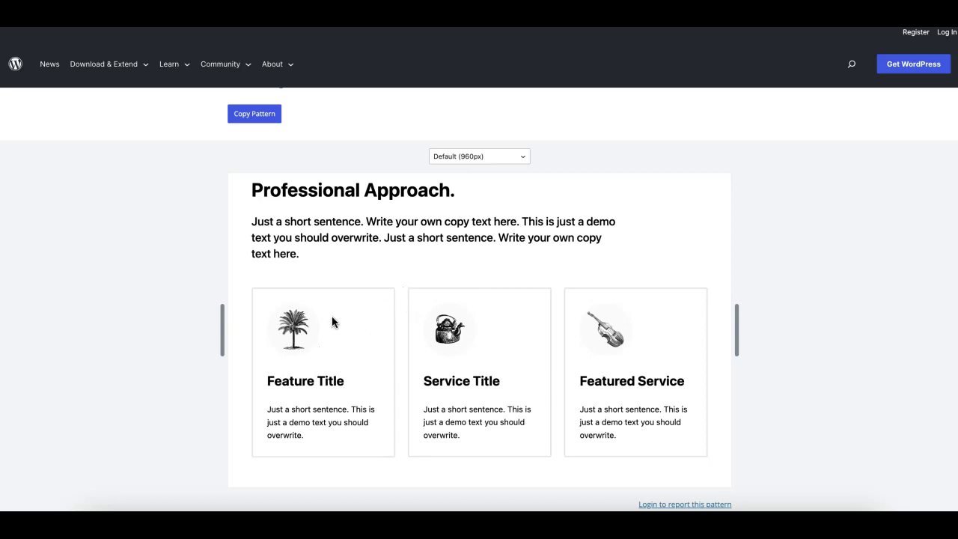
key(alt+Left)
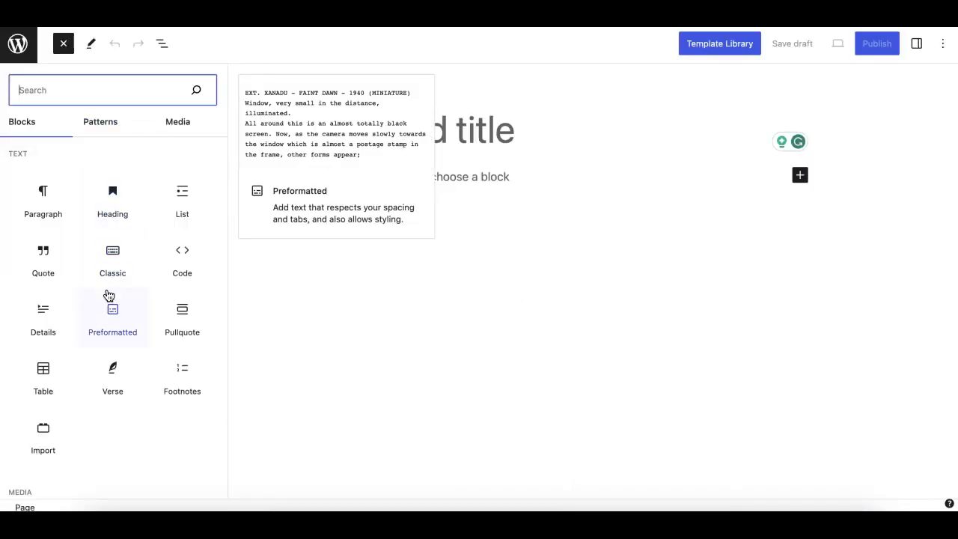
Scroll the inserter list, then switch to the wordpress.org tab showing the Our Team pattern.
scroll(108, 295, down, 3)
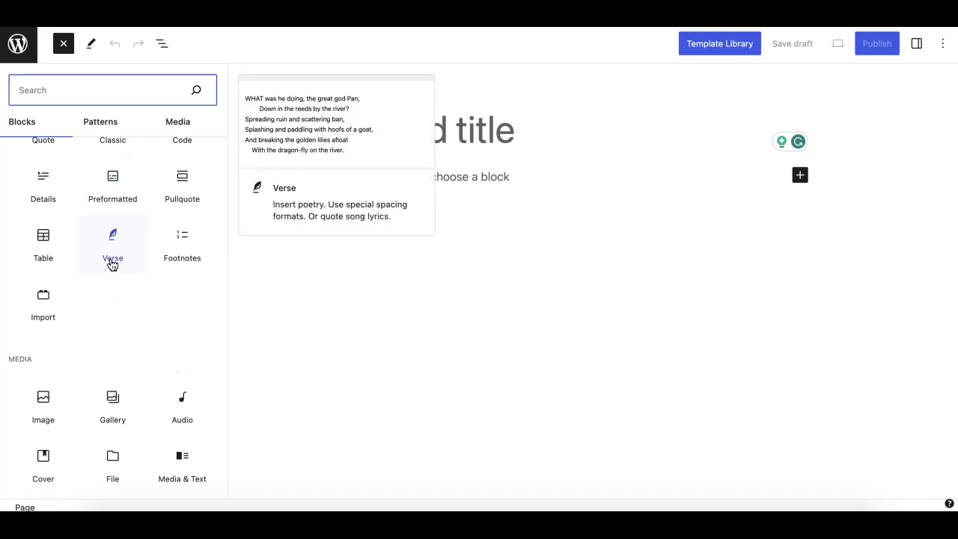
scroll(112, 263, up, 3)
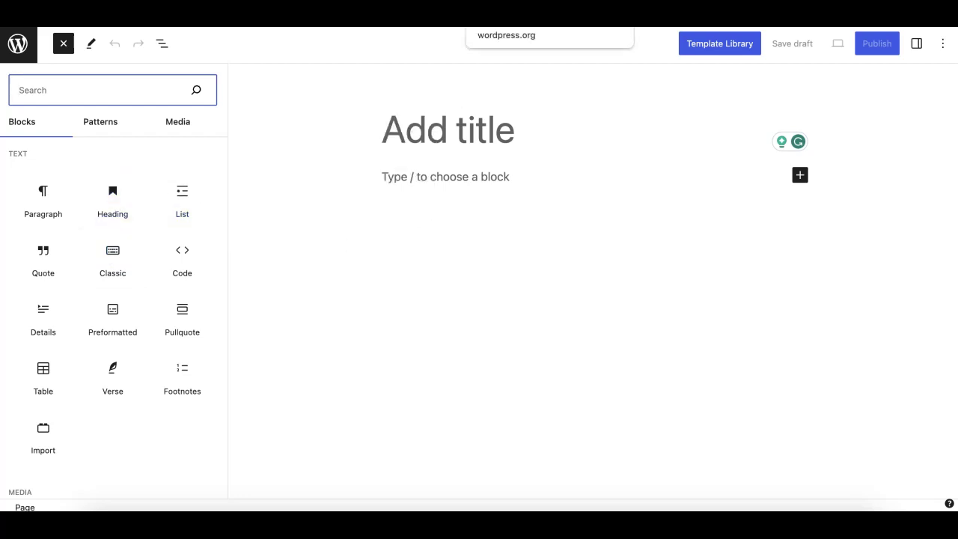
click(516, 15)
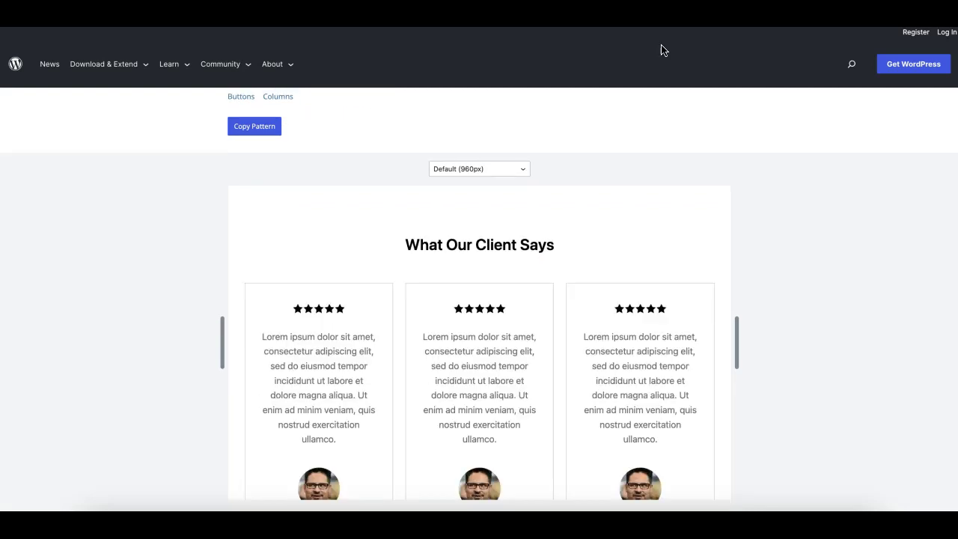
Scroll through the Meet Our Team pattern preview.
scroll(379, 333, down, 3)
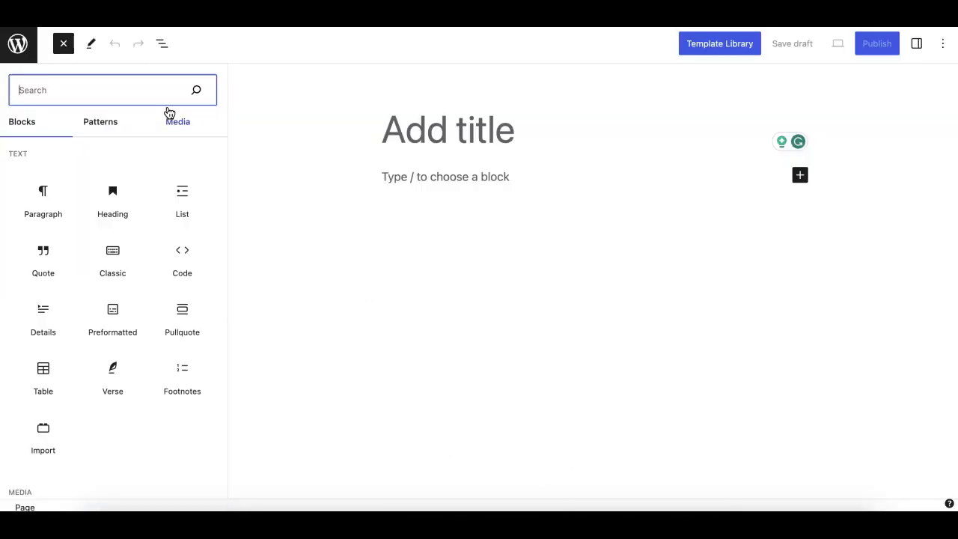
Scroll up and down through the editor's block library.
mouse_move(120, 180)
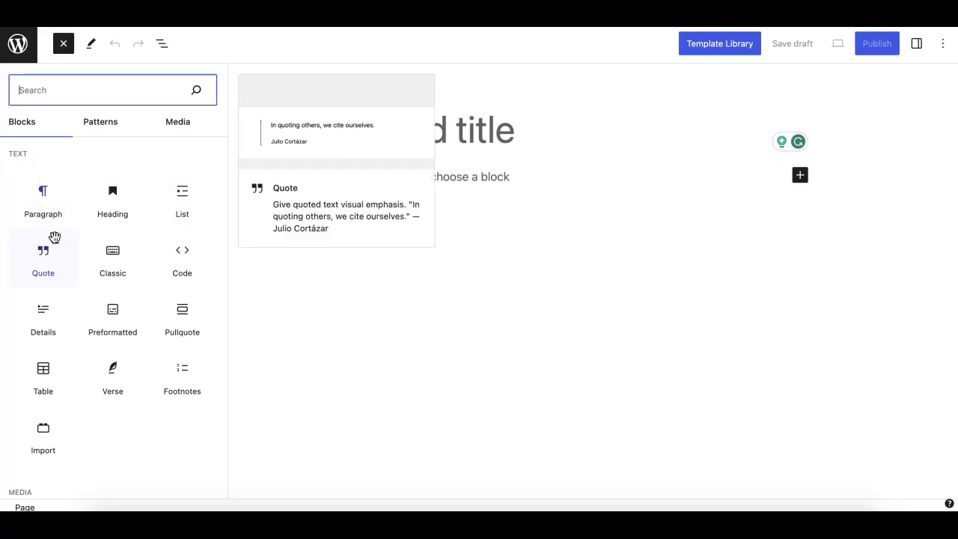
scroll(79, 359, down, 5)
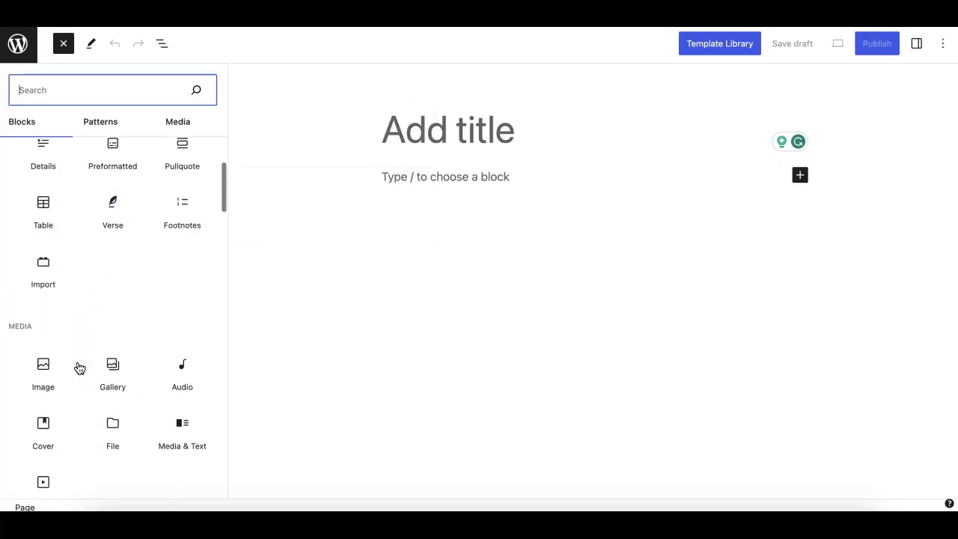
scroll(78, 368, up, 5)
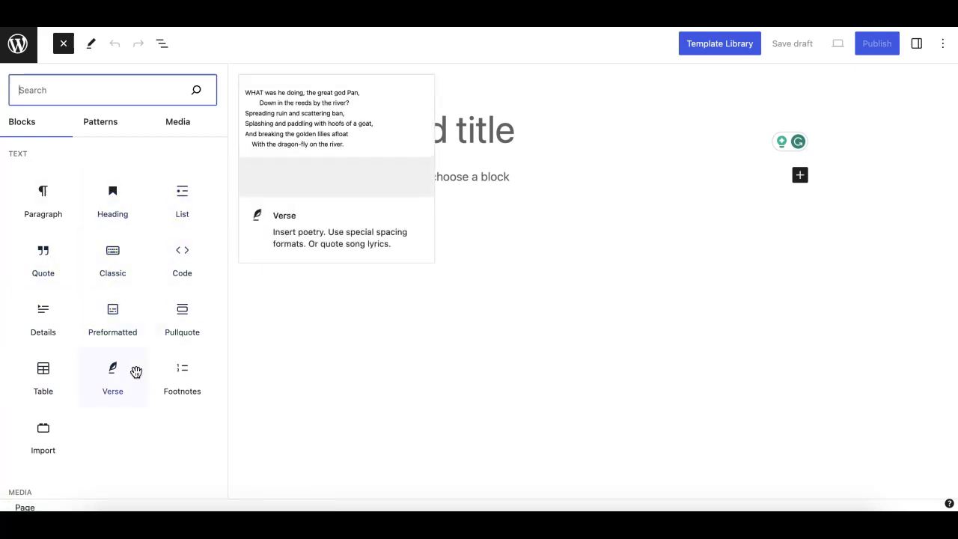
scroll(128, 402, down, 3)
scroll(160, 334, up, 3)
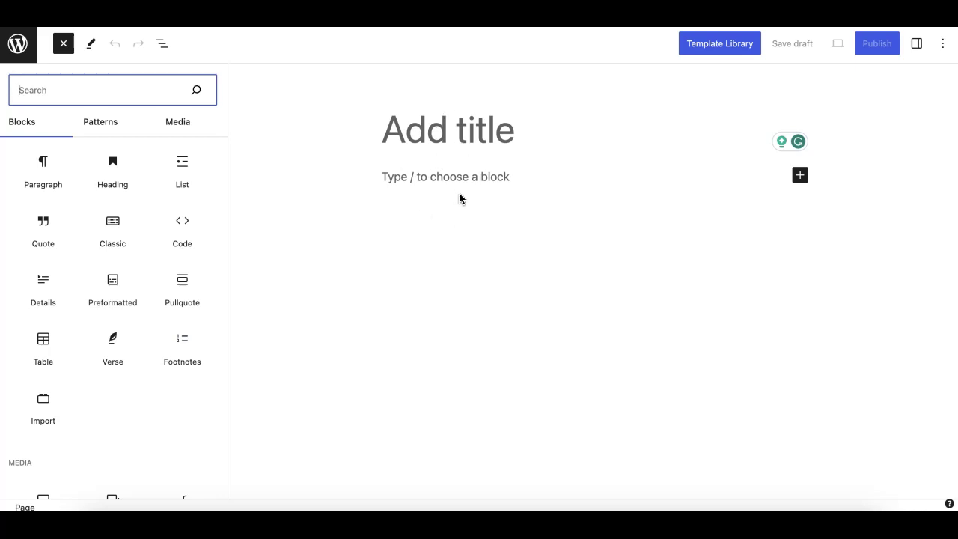
Switch off Grammarly's Check for writing suggestions for this site.
click(748, 15)
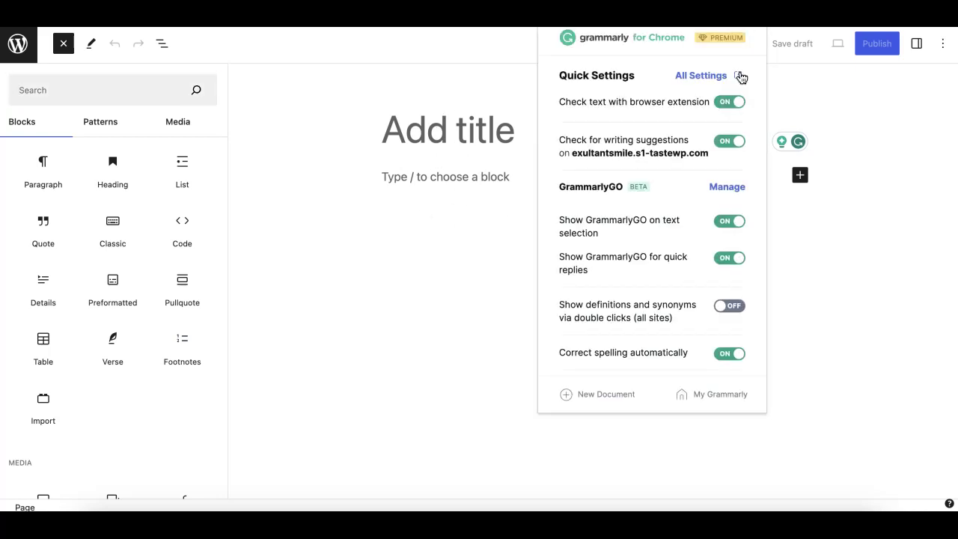
click(729, 140)
click(476, 197)
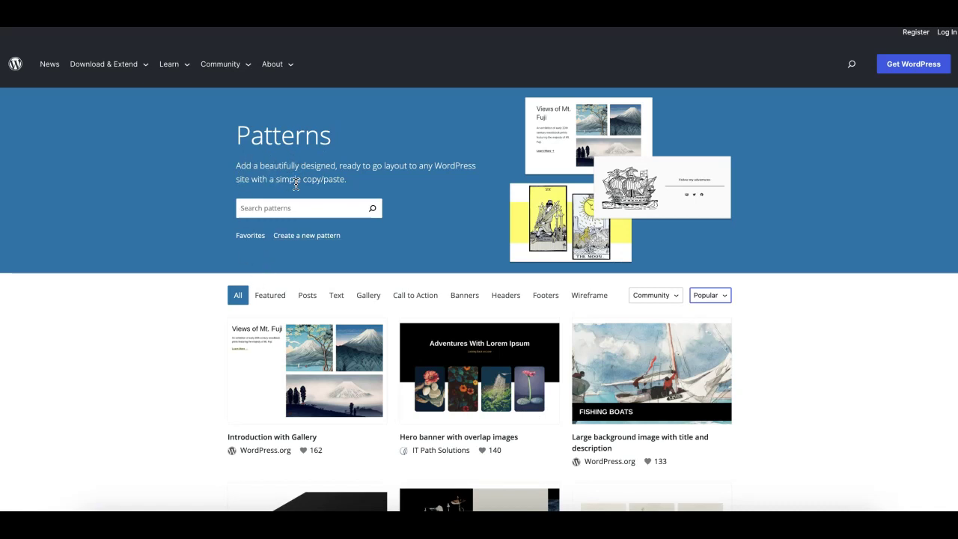
Search the pattern directory for 'team'.
scroll(338, 268, down, 1)
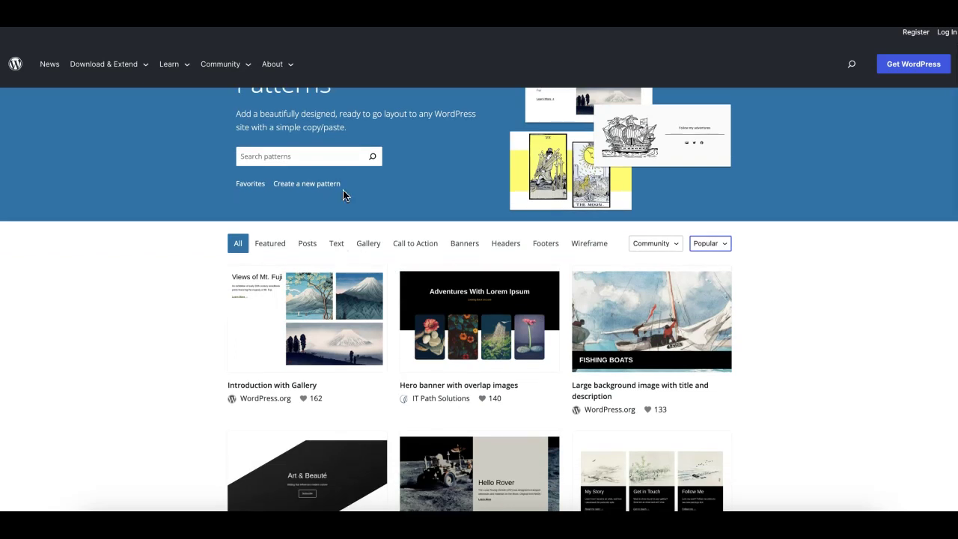
scroll(367, 331, down, 1)
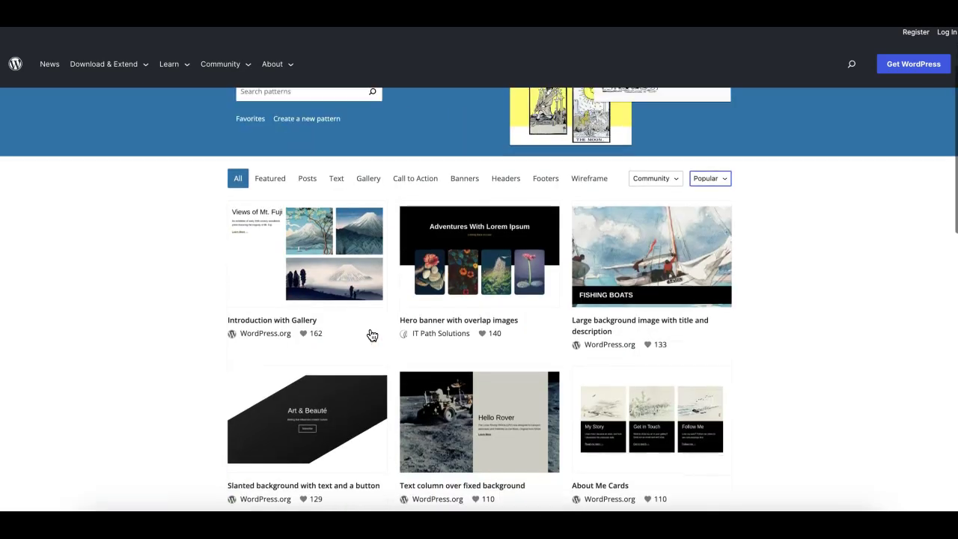
scroll(369, 331, up, 2)
click(325, 210)
text(te)
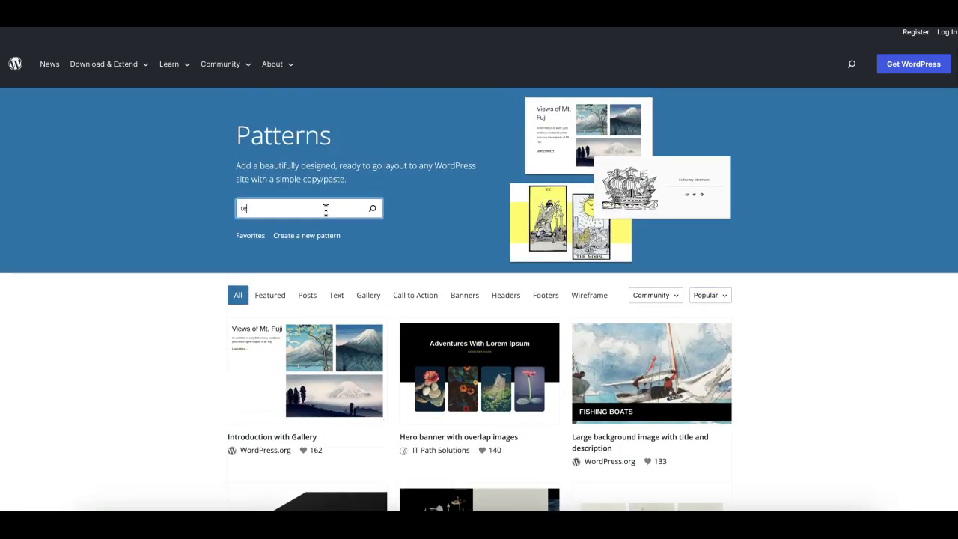
text(am)
key(Return)
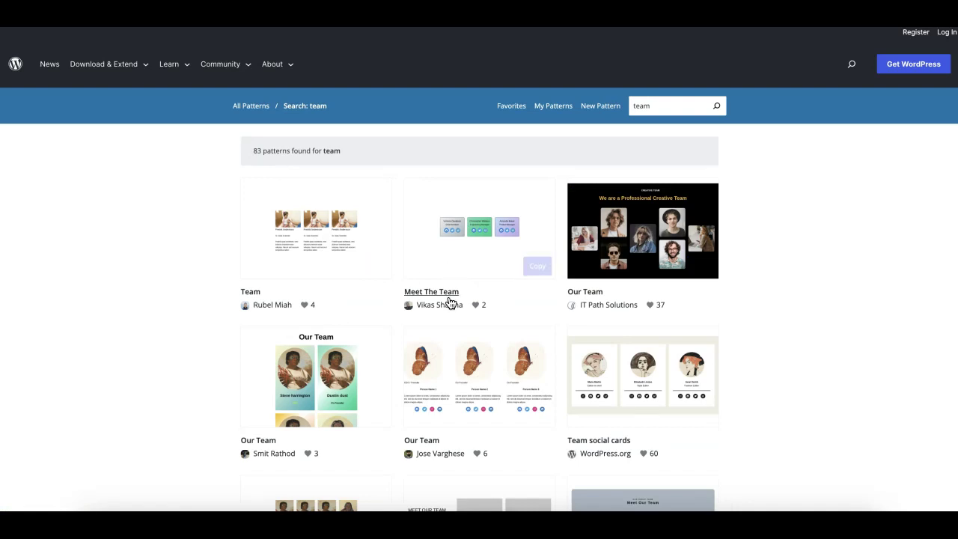
Scroll the 83 team results and open the Meet Our Team pattern.
scroll(449, 329, down, 2)
scroll(551, 339, down, 5)
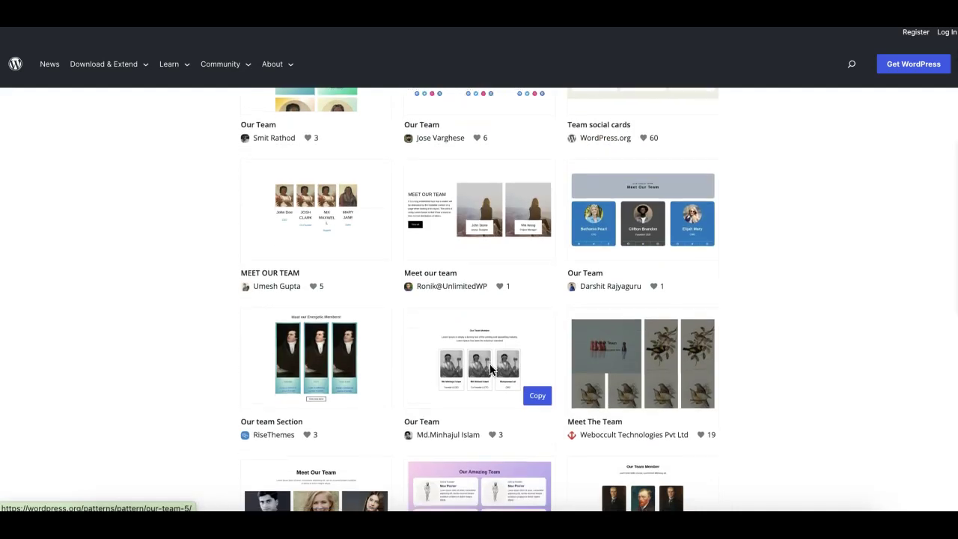
scroll(490, 368, down, 3)
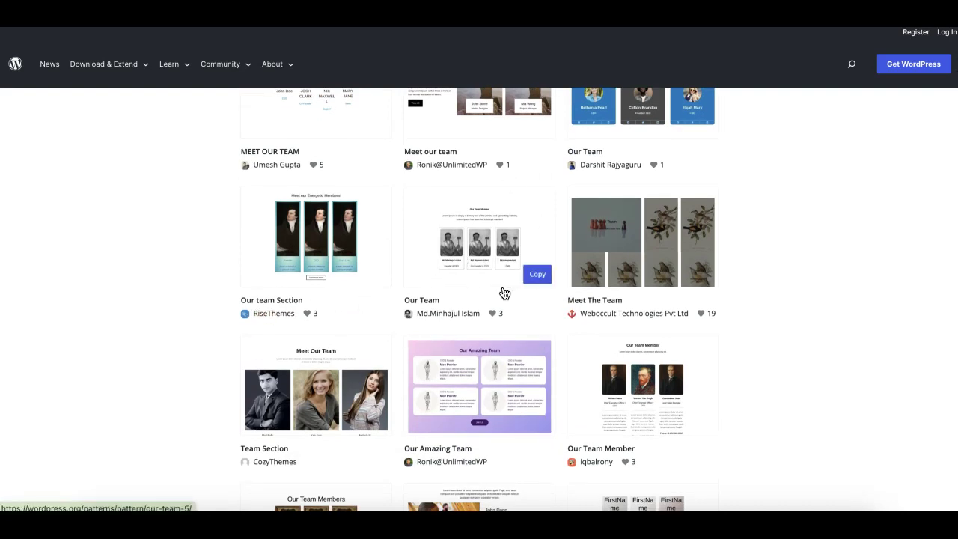
scroll(500, 292, down, 5)
scroll(501, 292, up, 3)
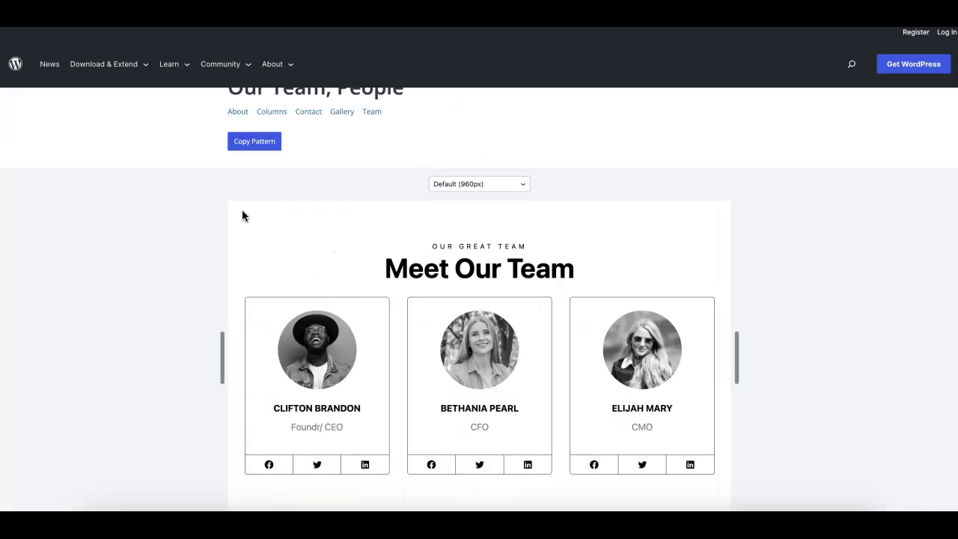
scroll(242, 215, up, 2)
scroll(242, 216, down, 2)
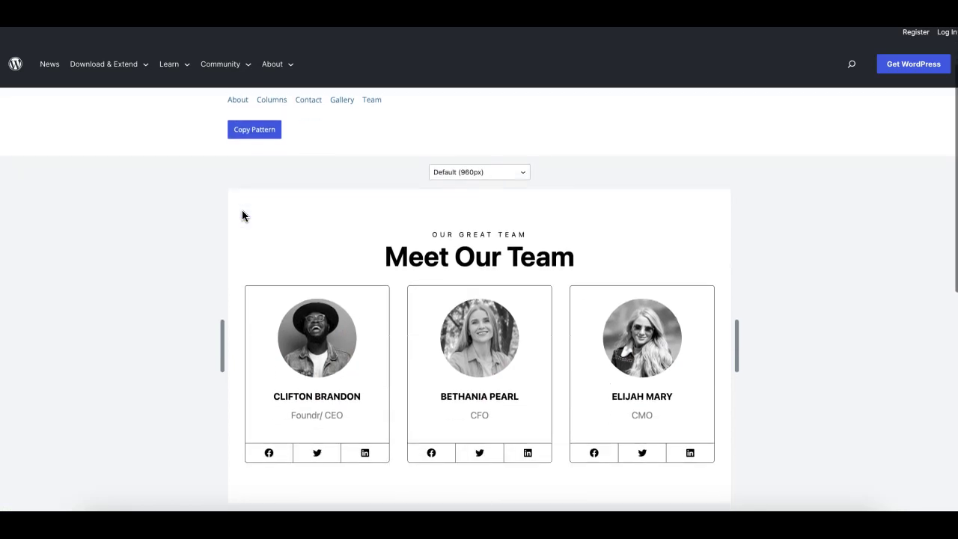
scroll(242, 215, up, 1)
scroll(242, 215, down, 2)
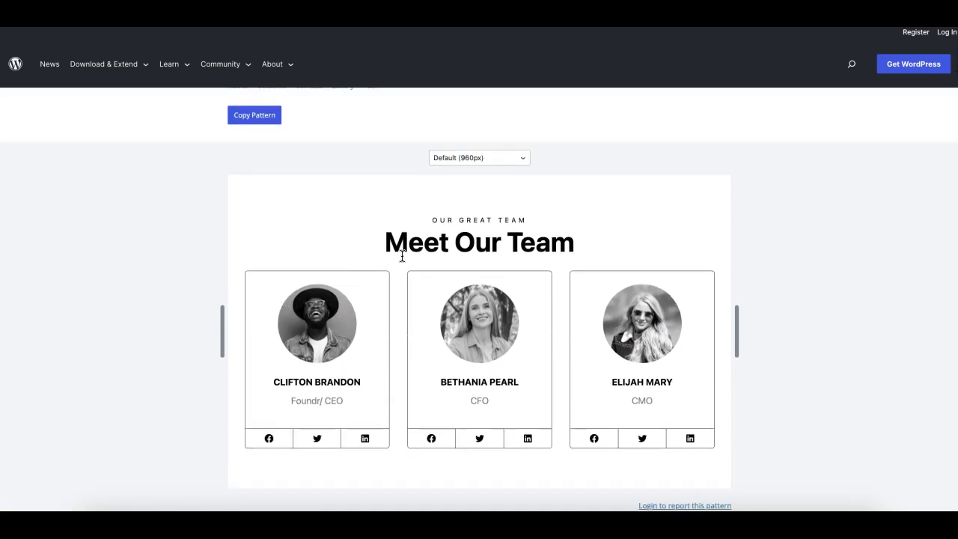
scroll(349, 385, down, 2)
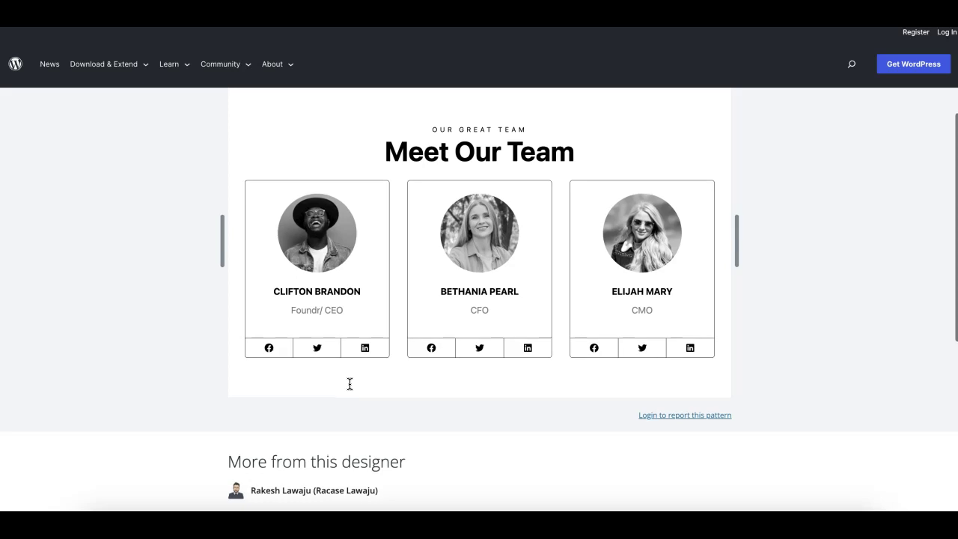
scroll(244, 301, up, 2)
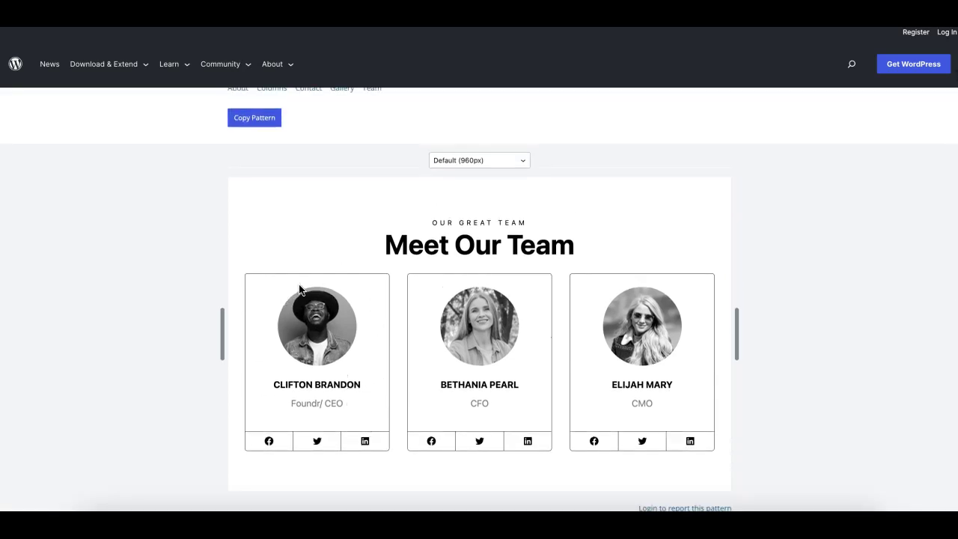
Copy the Meet Our Team pattern, then reopen the Site Editor via Appearance > Editor.
click(259, 124)
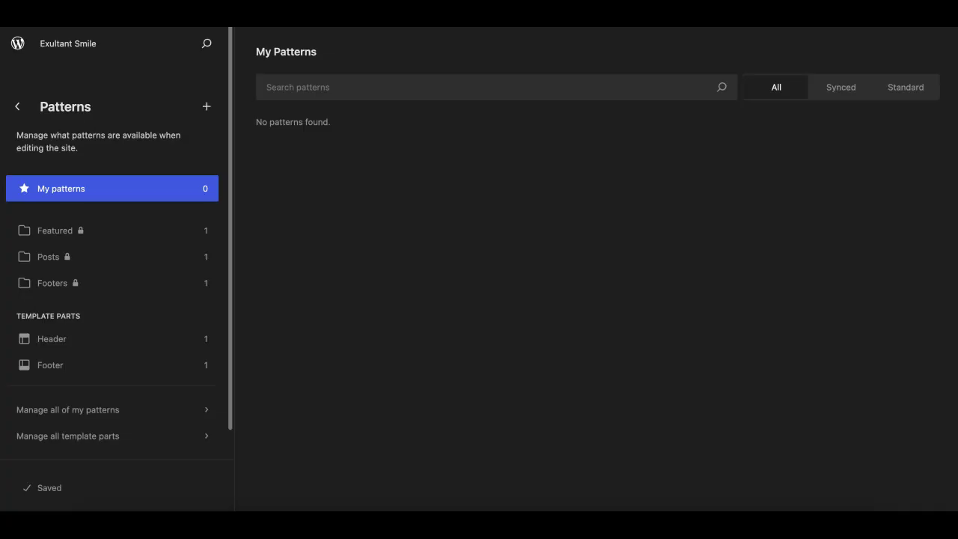
click(18, 109)
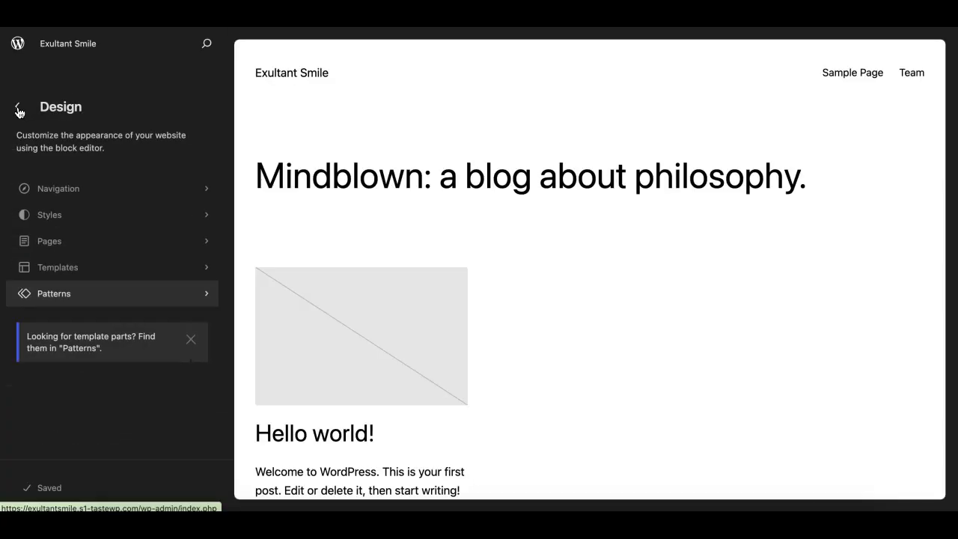
click(19, 114)
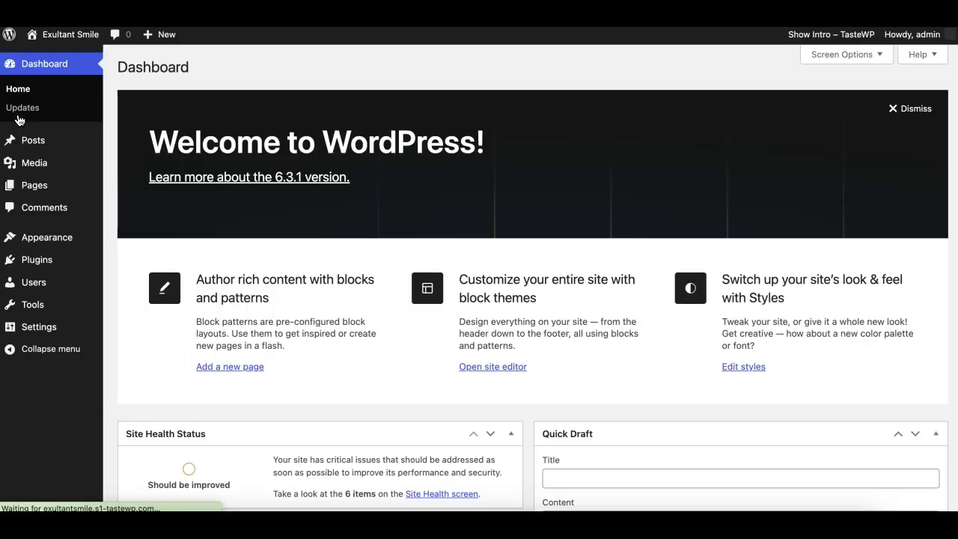
mouse_move(39, 241)
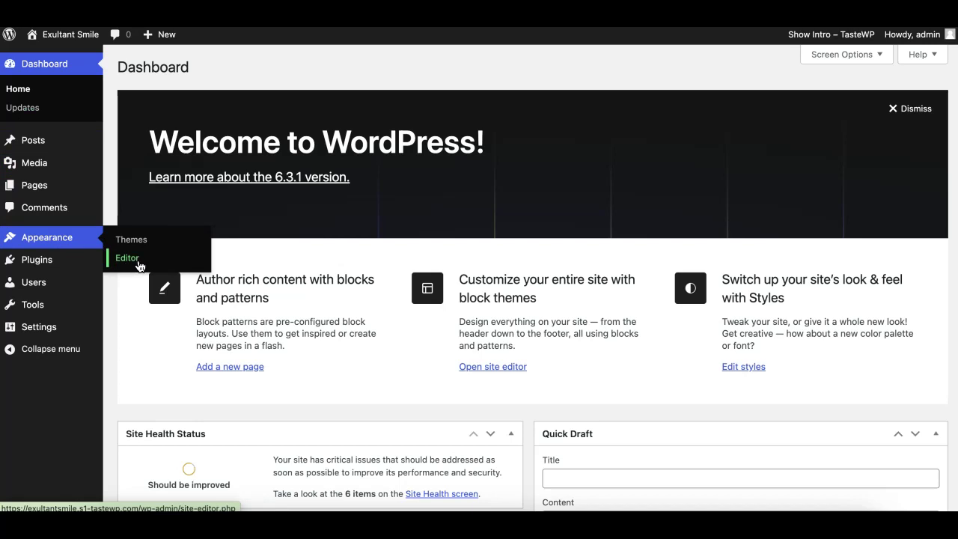
click(140, 267)
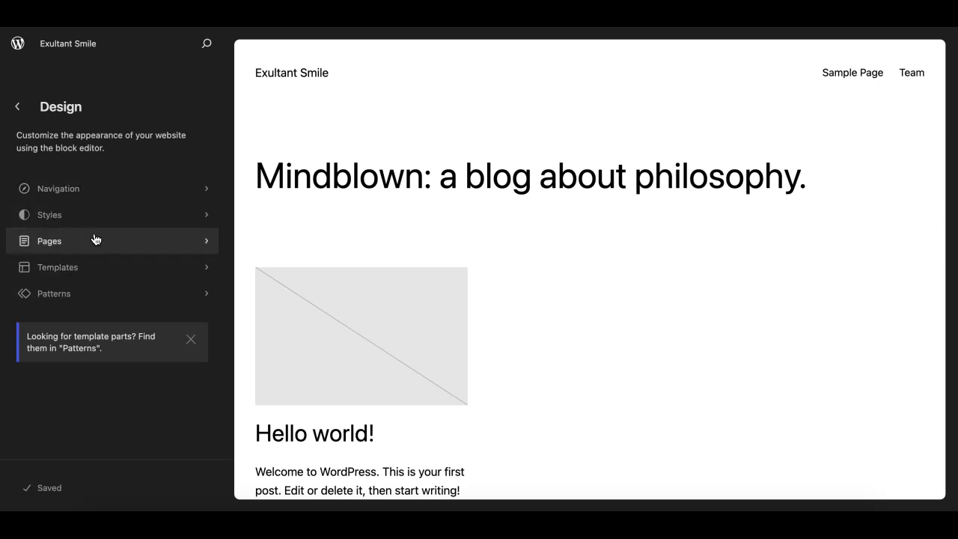
Open Patterns in the Site Editor, compare the Synced and All views, and open the add-new menu.
click(81, 301)
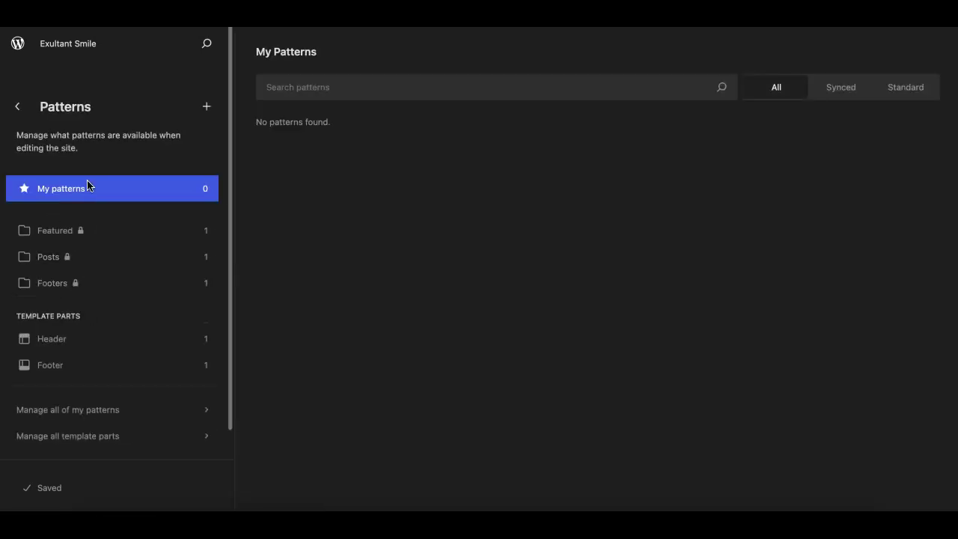
scroll(122, 292, down, 1)
click(846, 95)
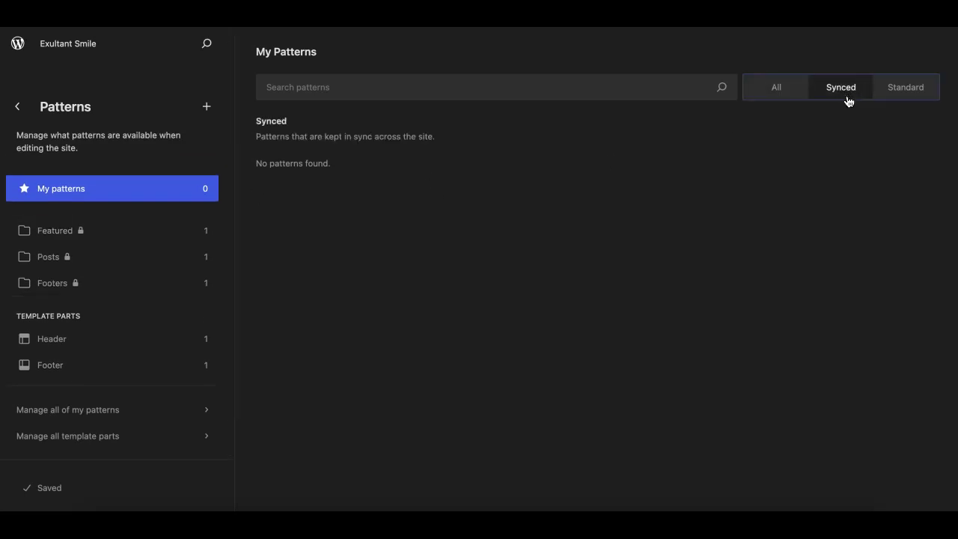
click(779, 92)
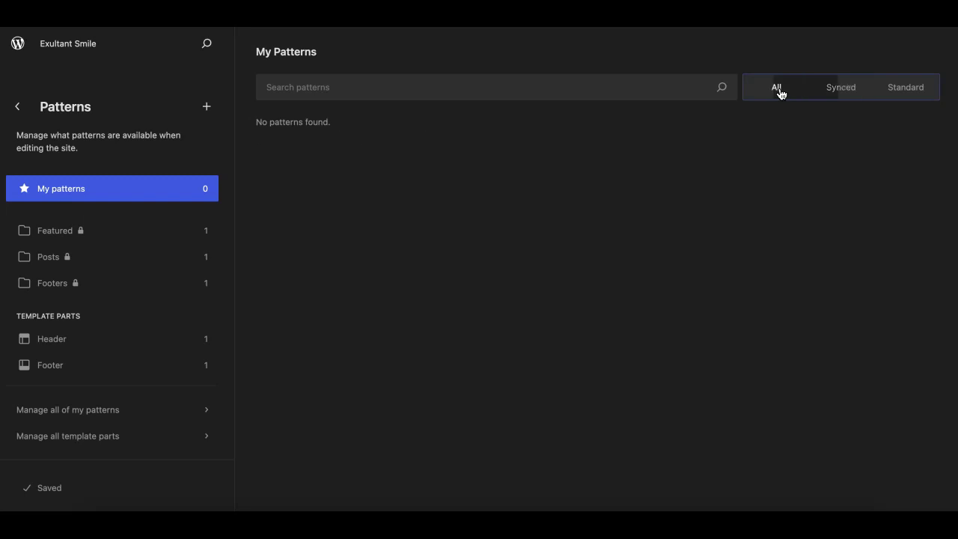
click(827, 93)
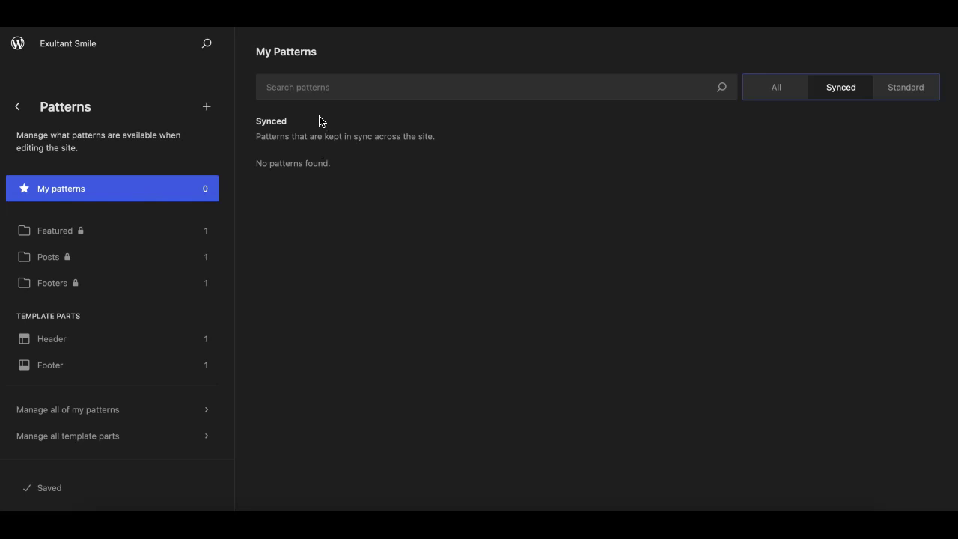
click(774, 96)
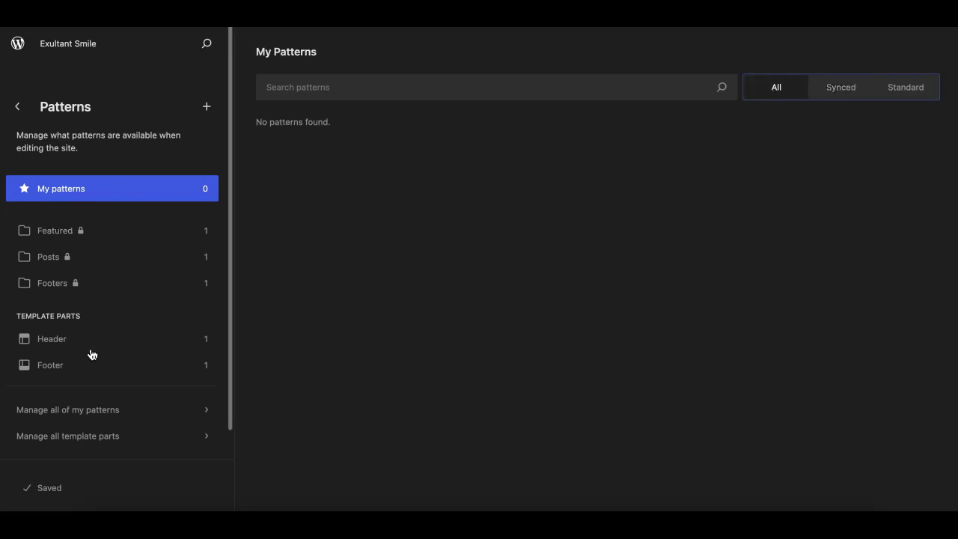
scroll(92, 356, down, 2)
scroll(92, 359, up, 2)
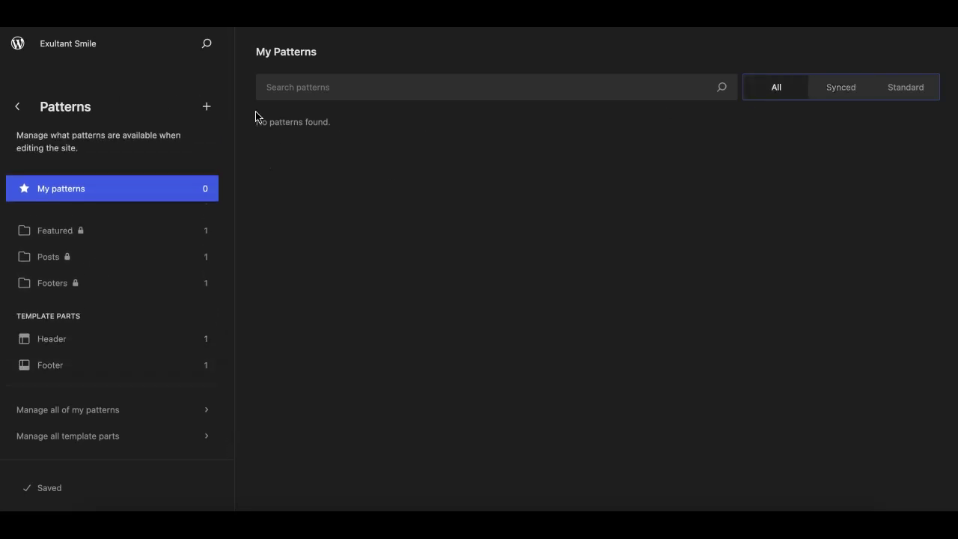
click(206, 109)
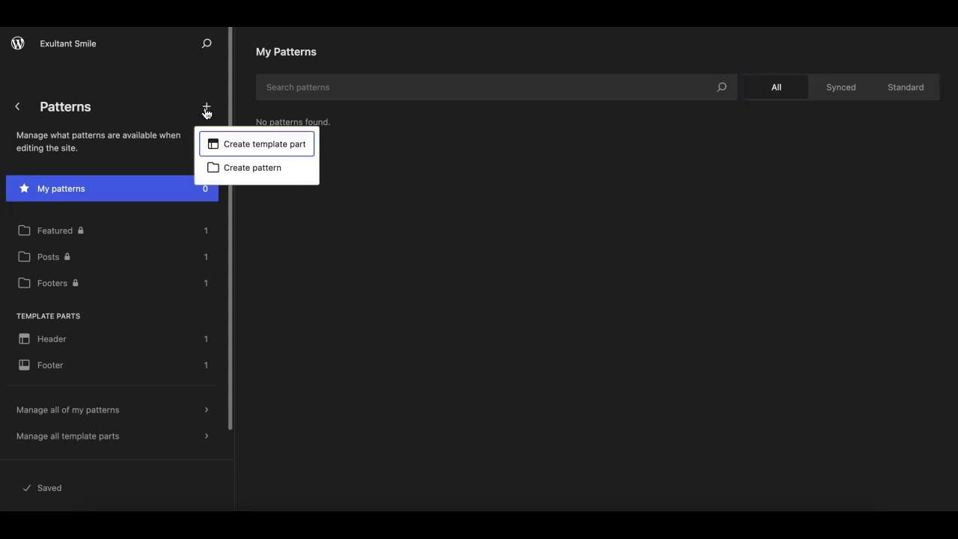
Create a new pattern named 'Team Card'.
click(244, 172)
click(374, 252)
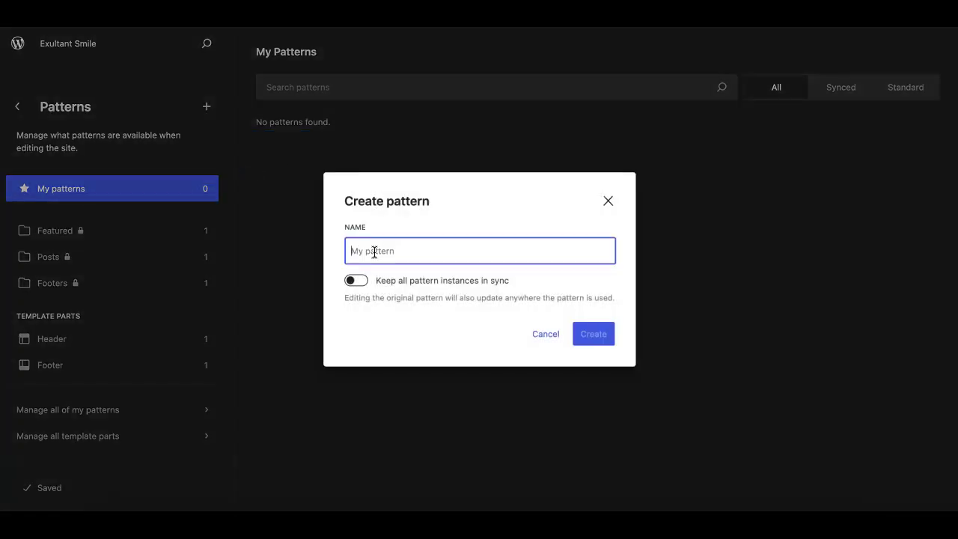
text(Team Card)
click(593, 335)
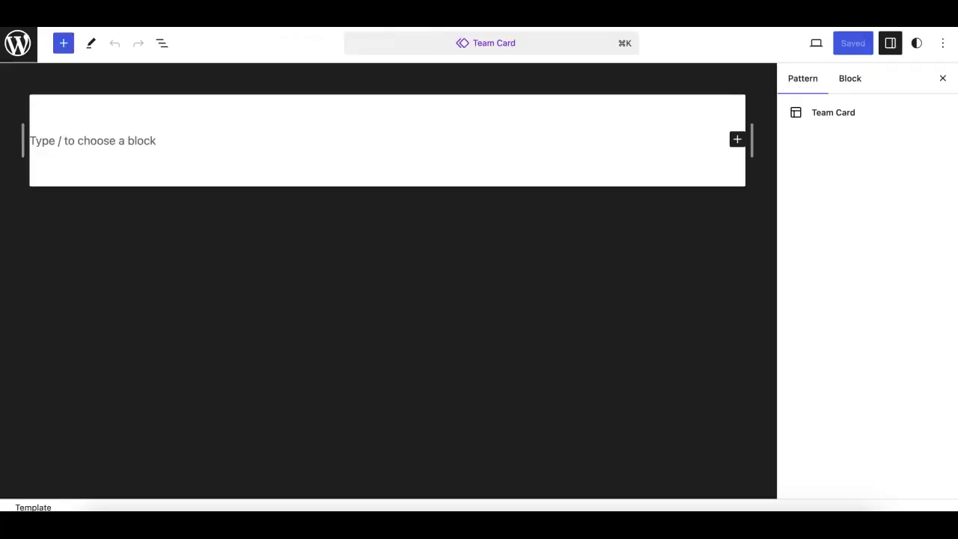
Paste the copied Meet Our Team section into the Team Card pattern's empty paragraph.
click(127, 145)
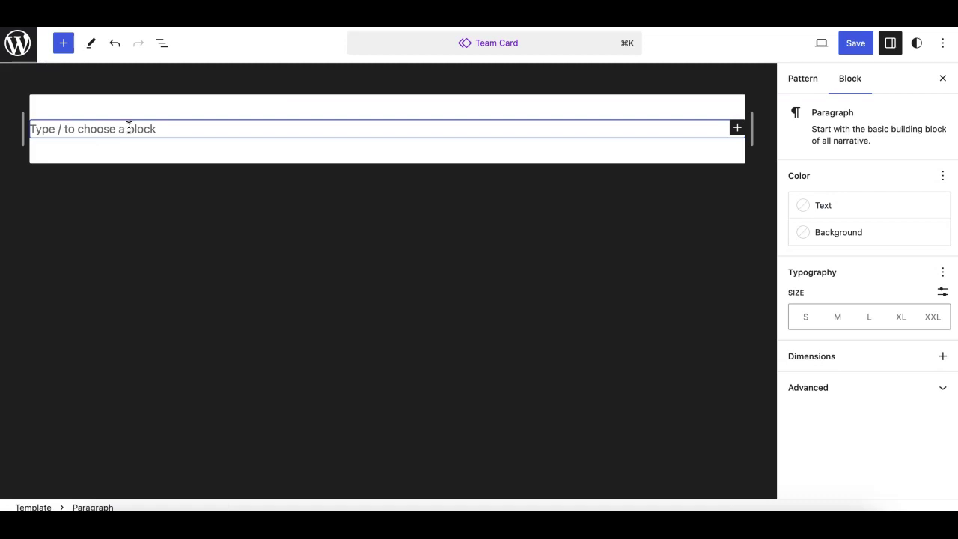
right_click(127, 133)
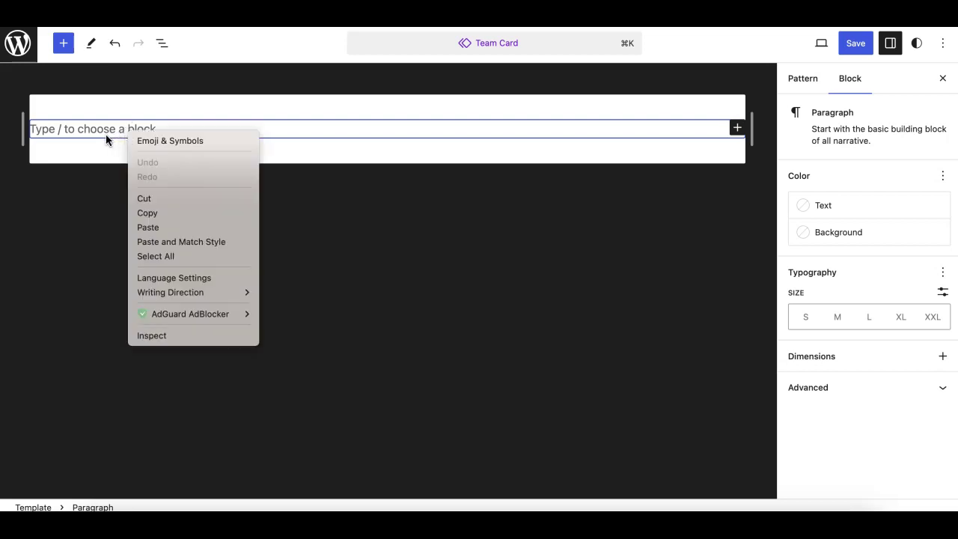
click(152, 228)
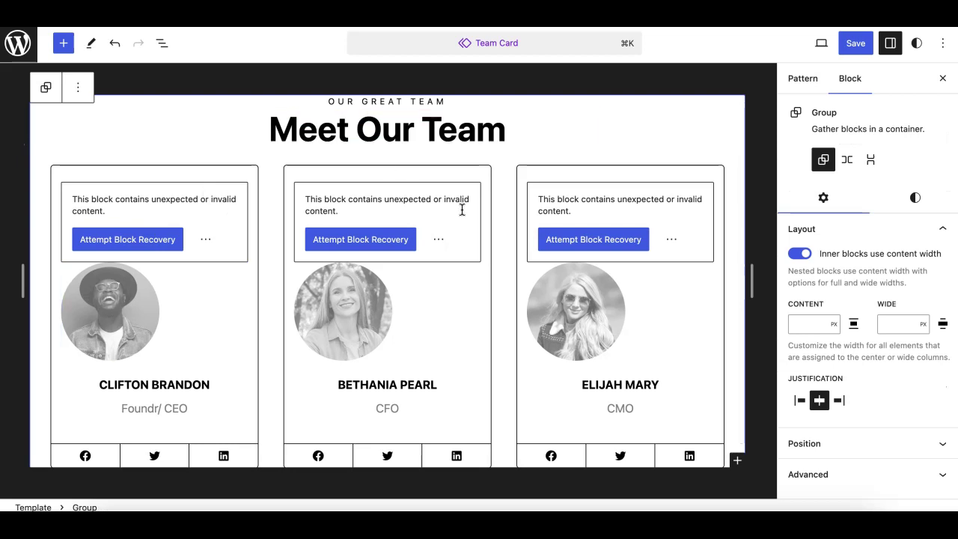
Run block recovery on the left, middle and right team cards' invalid content.
scroll(430, 309, down, 1)
scroll(430, 309, up, 2)
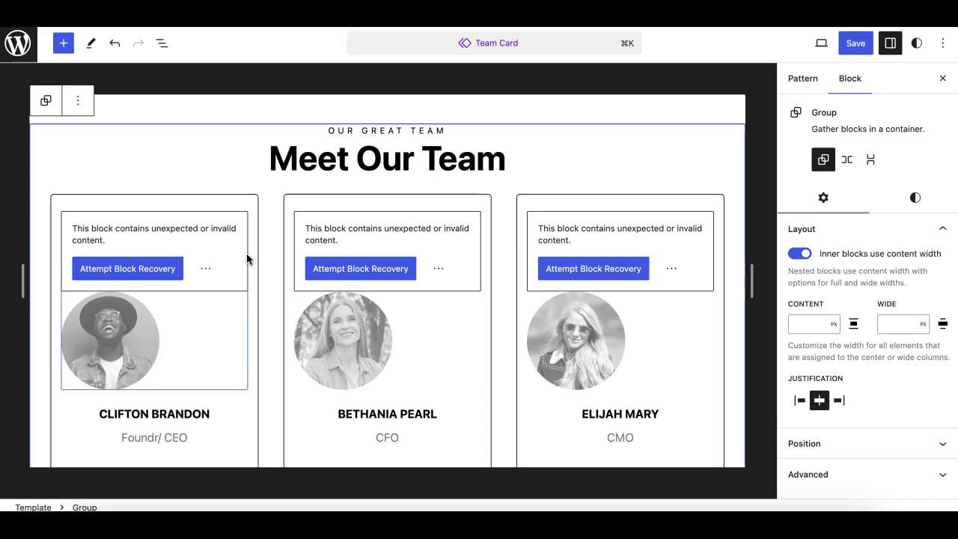
click(150, 272)
click(370, 271)
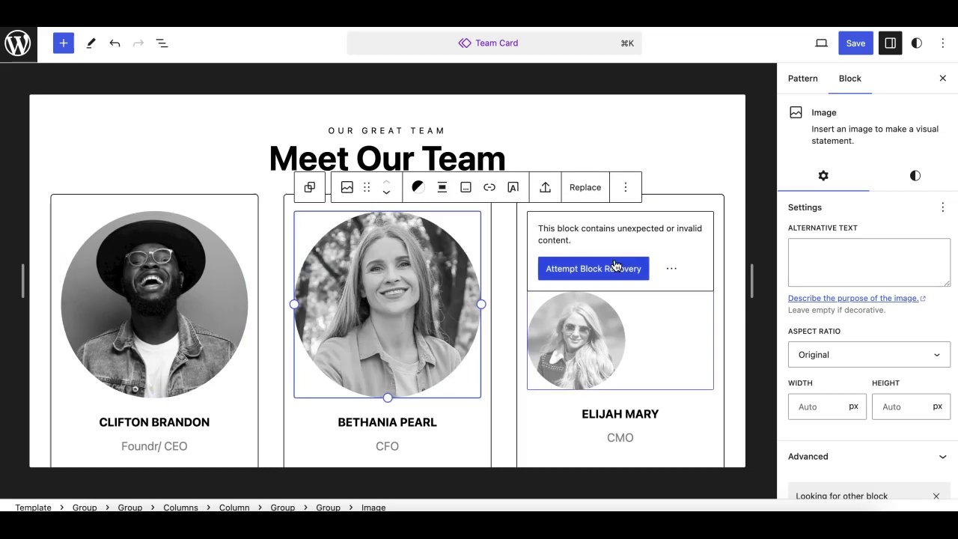
click(614, 267)
scroll(372, 273, down, 2)
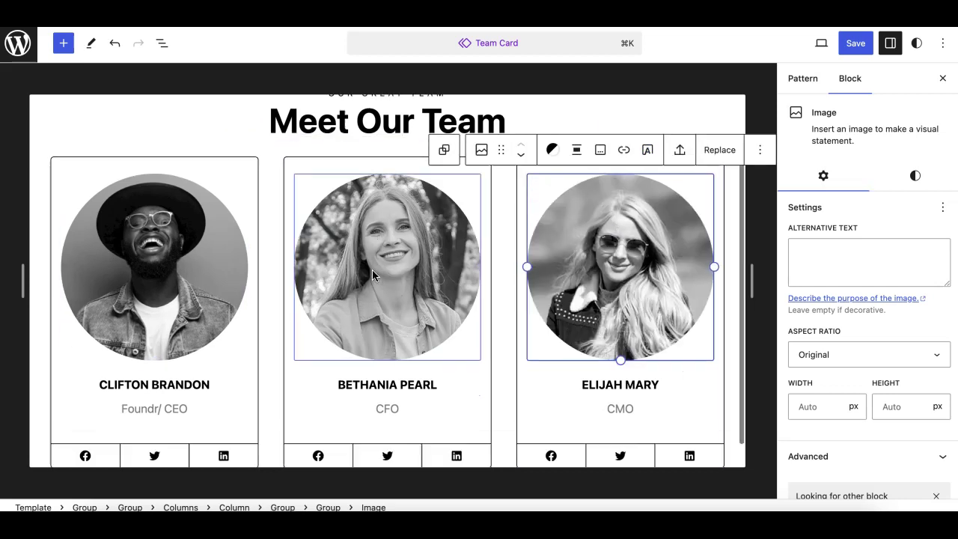
scroll(372, 274, up, 2)
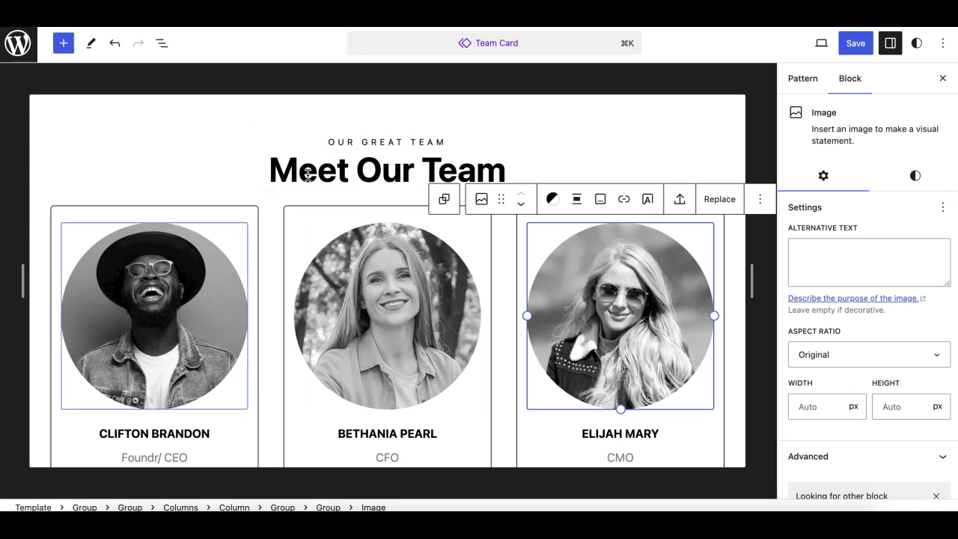
scroll(417, 342, down, 3)
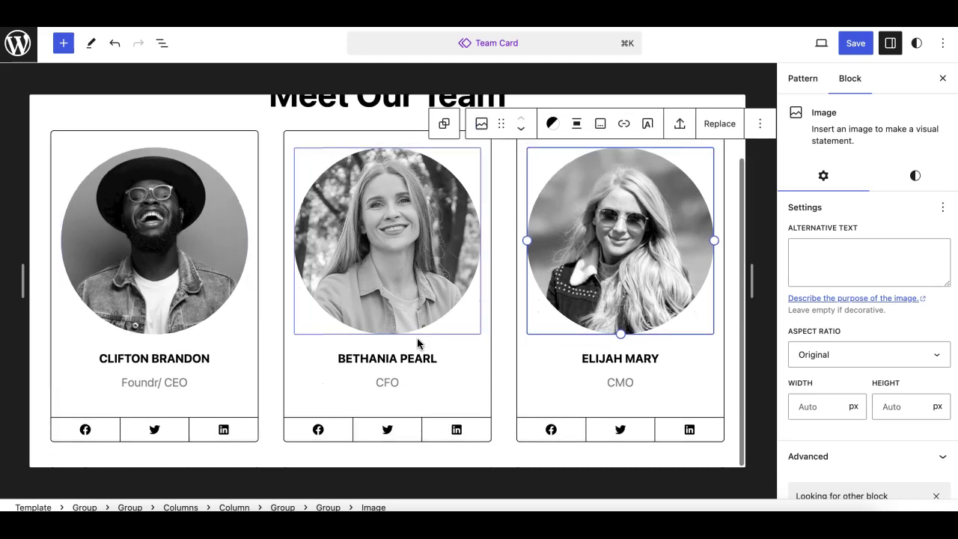
scroll(417, 342, up, 2)
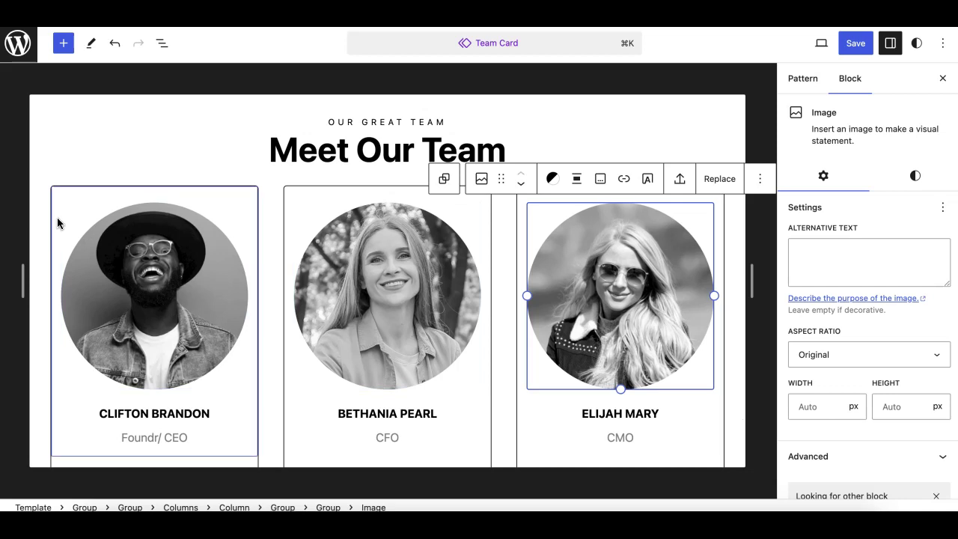
scroll(191, 305, down, 2)
scroll(152, 239, up, 2)
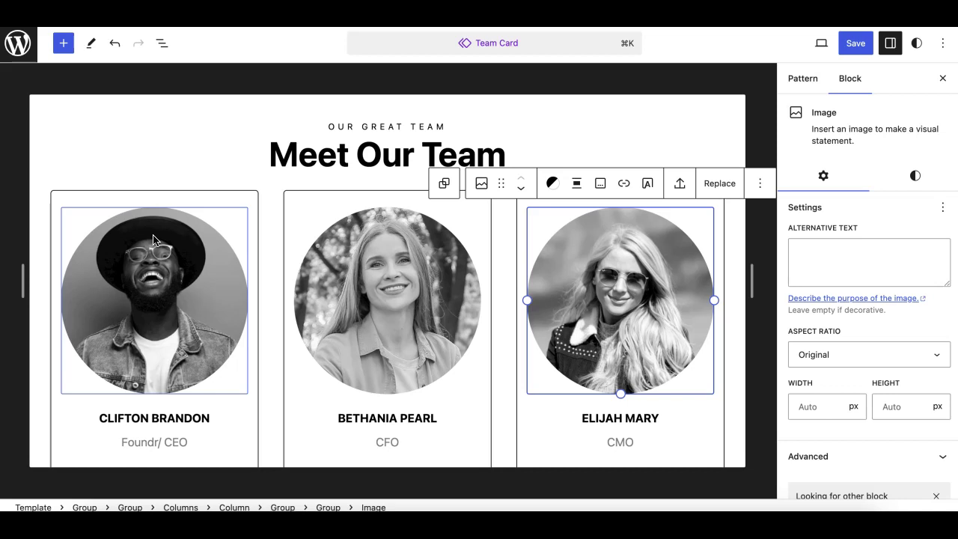
click(288, 194)
Delete the OUR GREAT TEAM tagline and the Meet Our Team heading using List View.
click(161, 43)
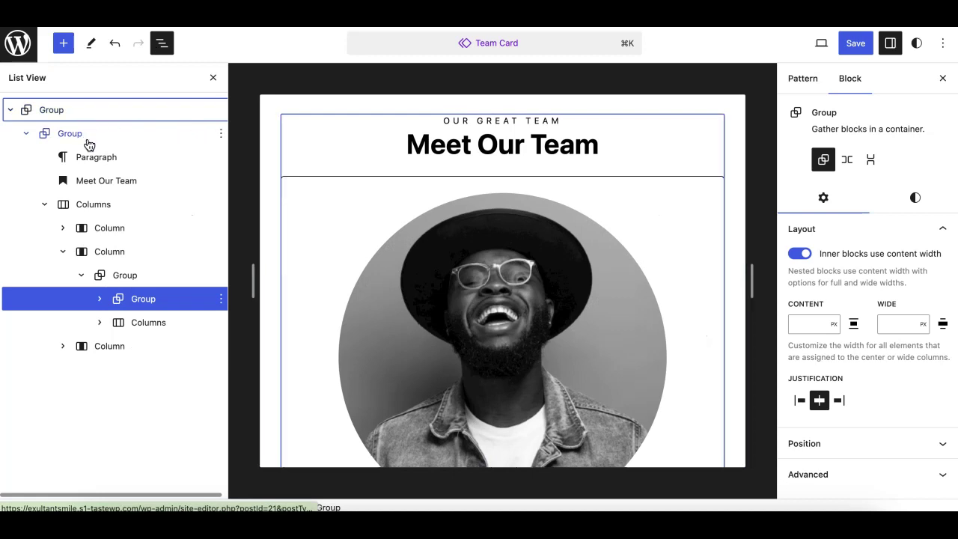
click(419, 124)
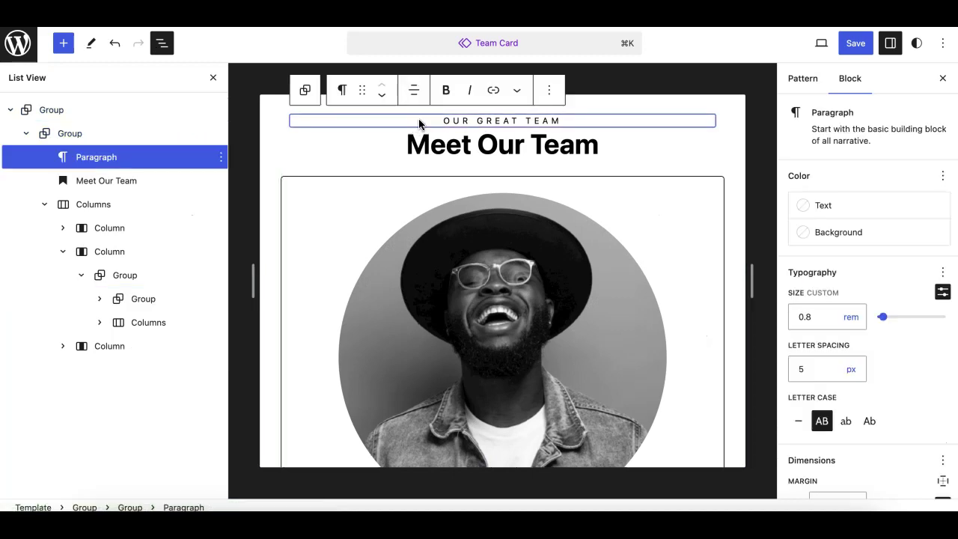
shift+click(177, 182)
key(Delete)
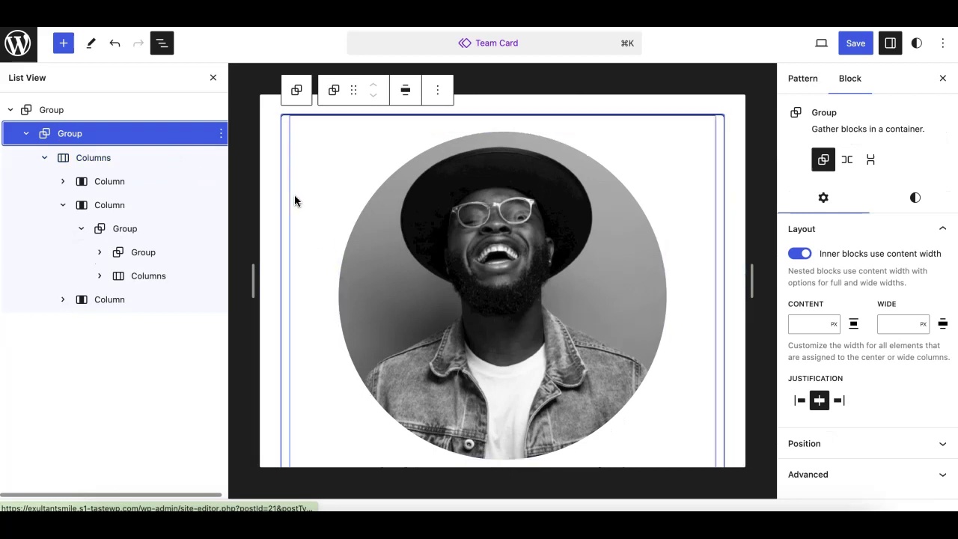
Move the first column's card group to top level and delete the outer group with the other cards.
click(82, 228)
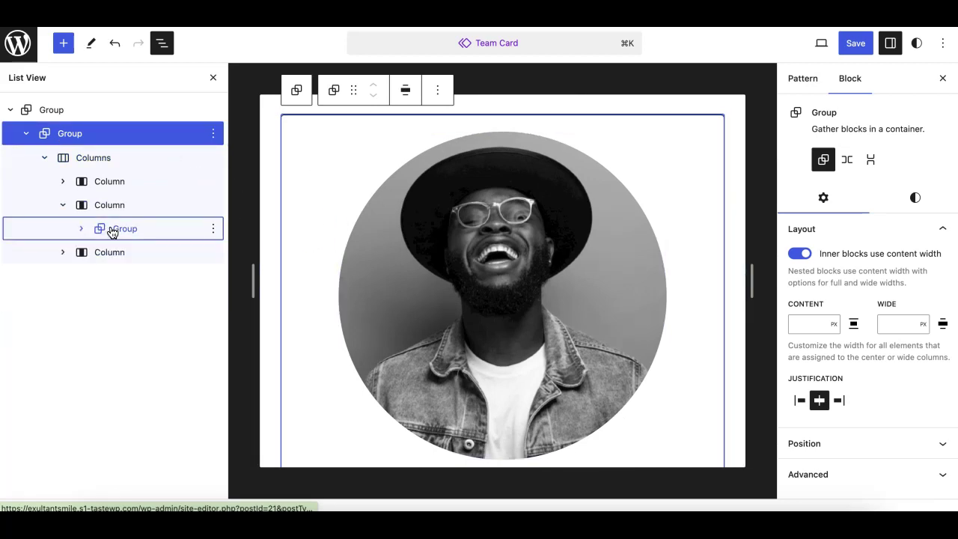
click(114, 229)
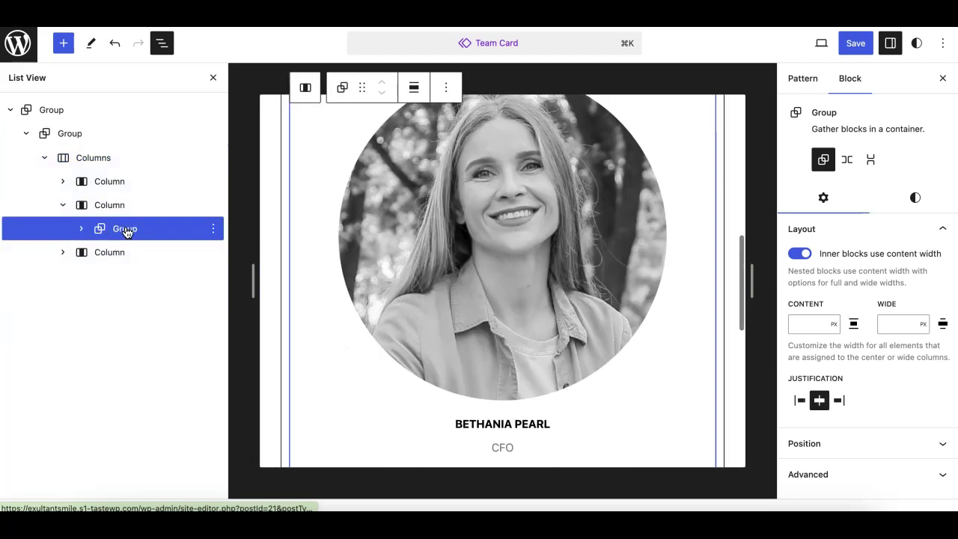
click(63, 204)
click(63, 181)
click(120, 205)
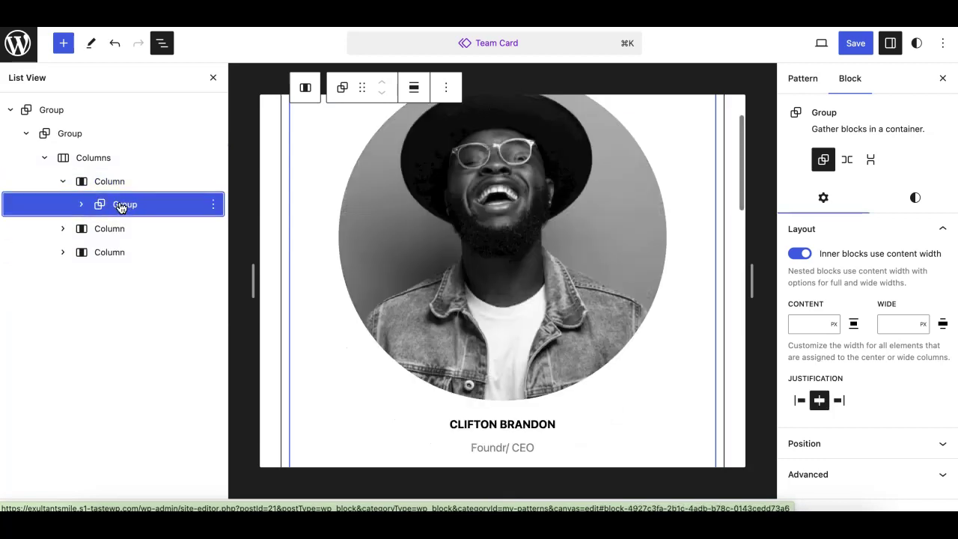
drag(120, 205, 63, 125)
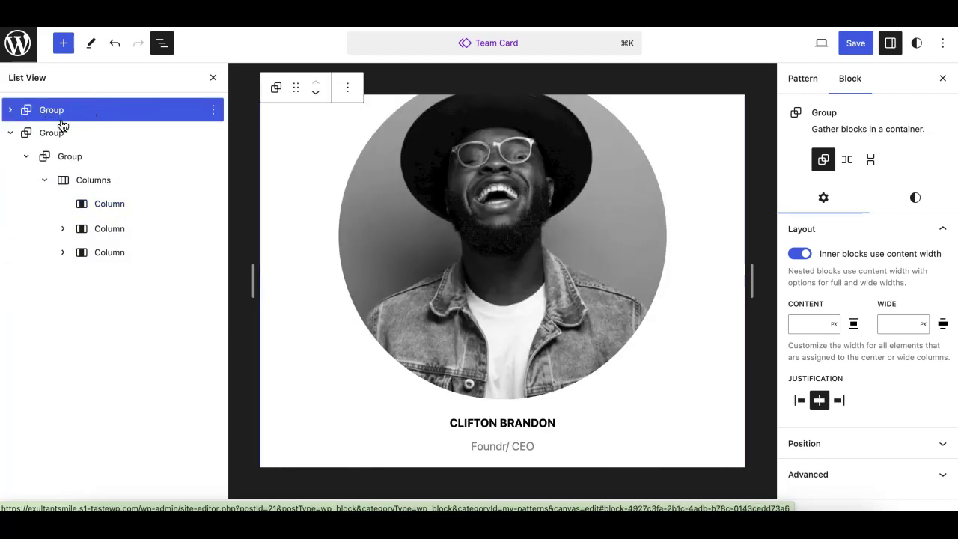
click(63, 133)
key(Delete)
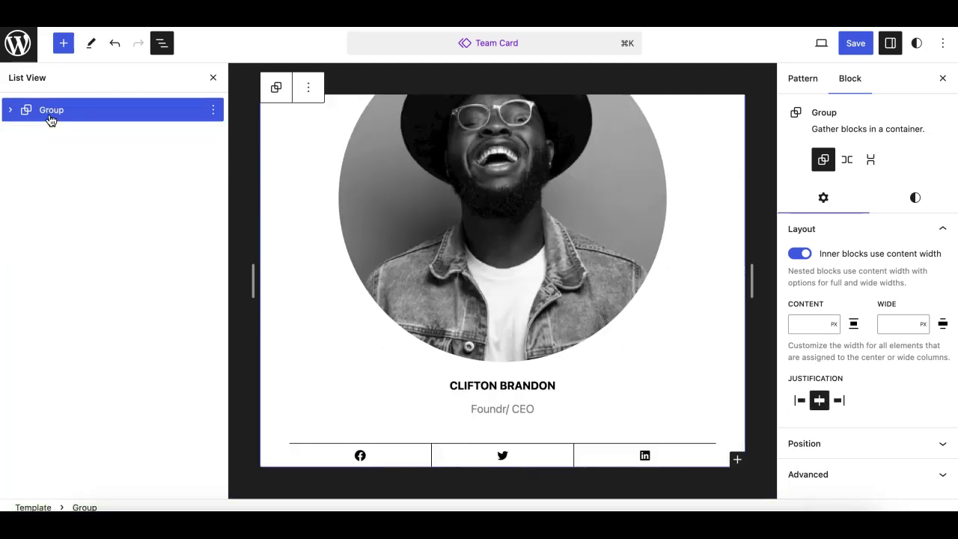
Replace the card's name heading with the placeholder 'NAME HERE'.
click(161, 42)
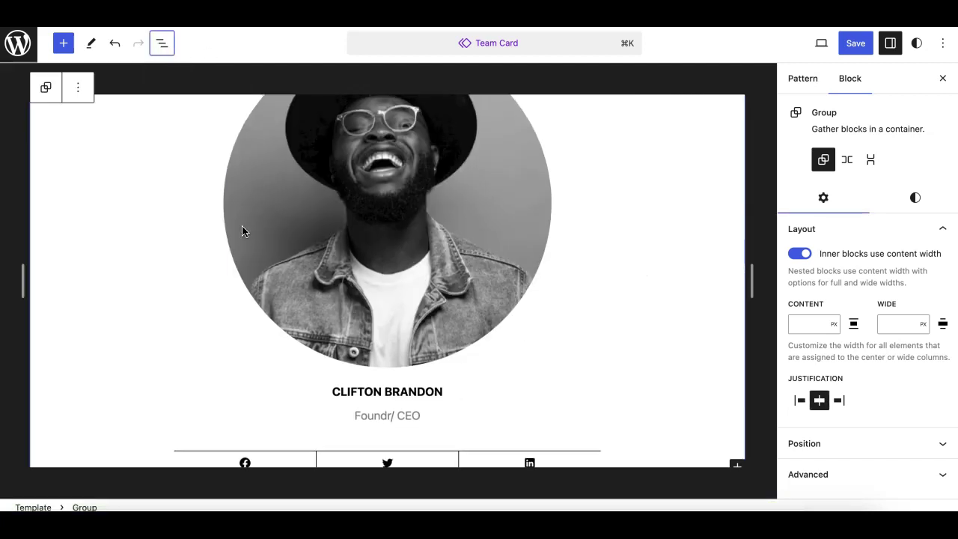
scroll(263, 267, up, 2)
scroll(262, 266, down, 3)
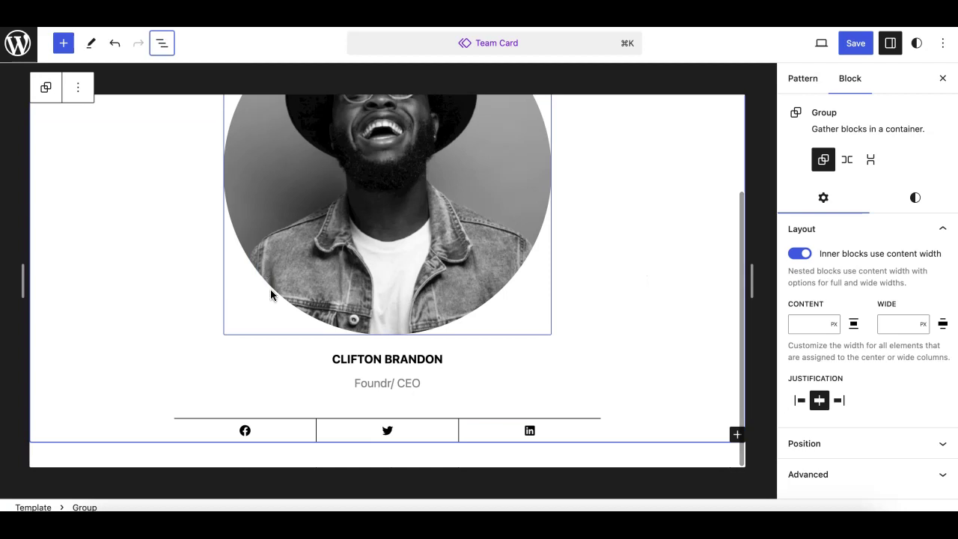
scroll(303, 365, up, 3)
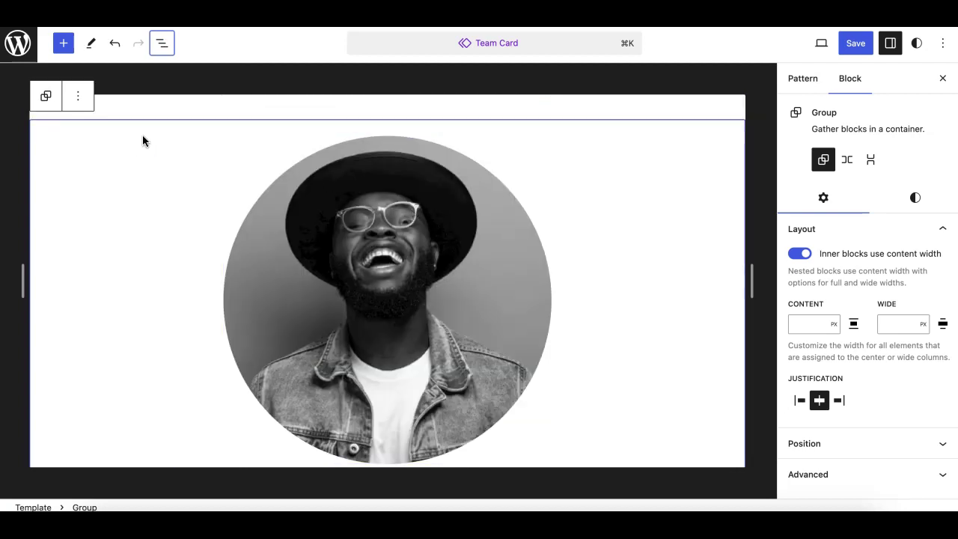
click(353, 223)
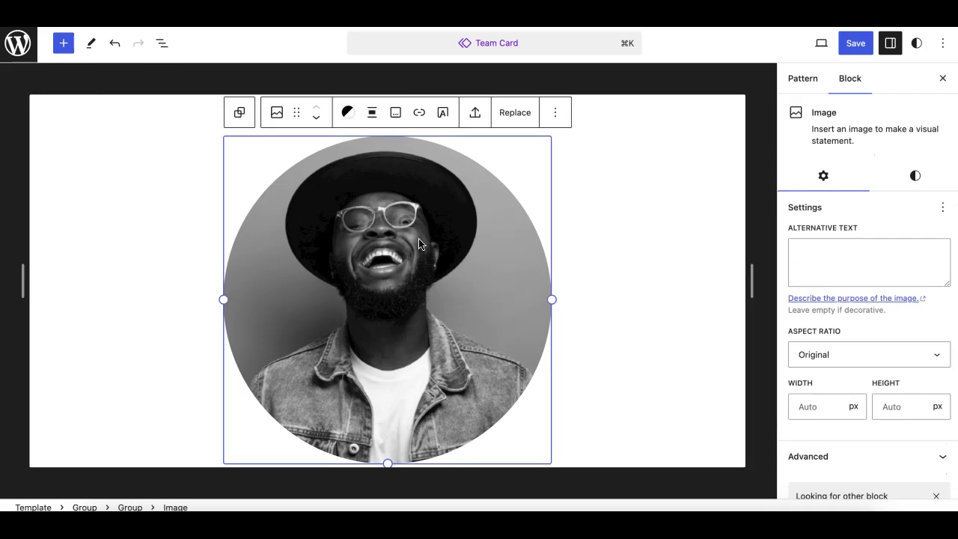
scroll(456, 330, down, 3)
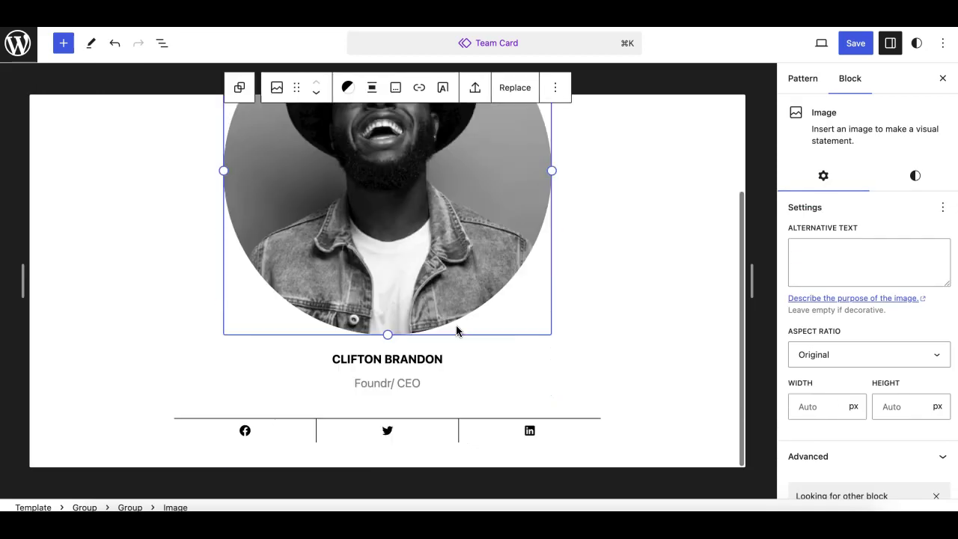
triple_click(390, 357)
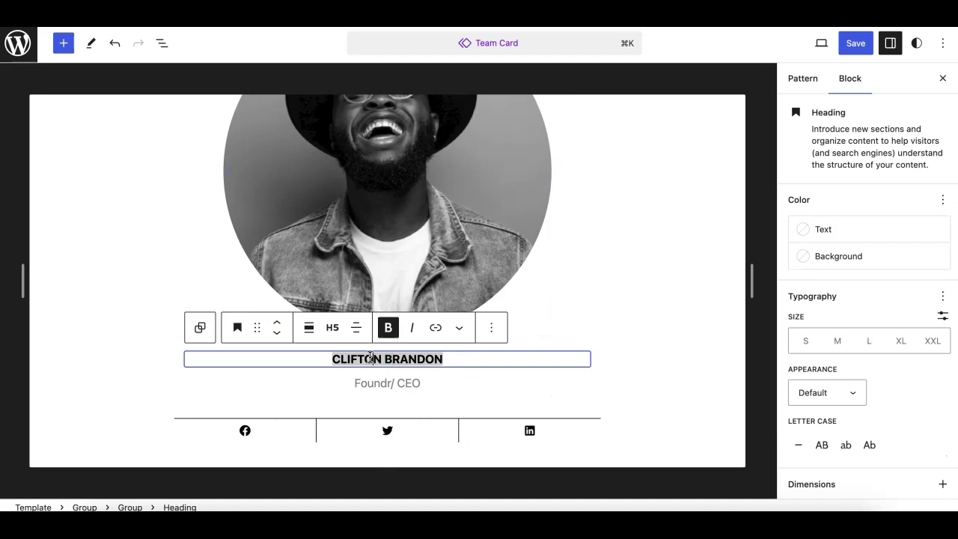
text(NAME HERE)
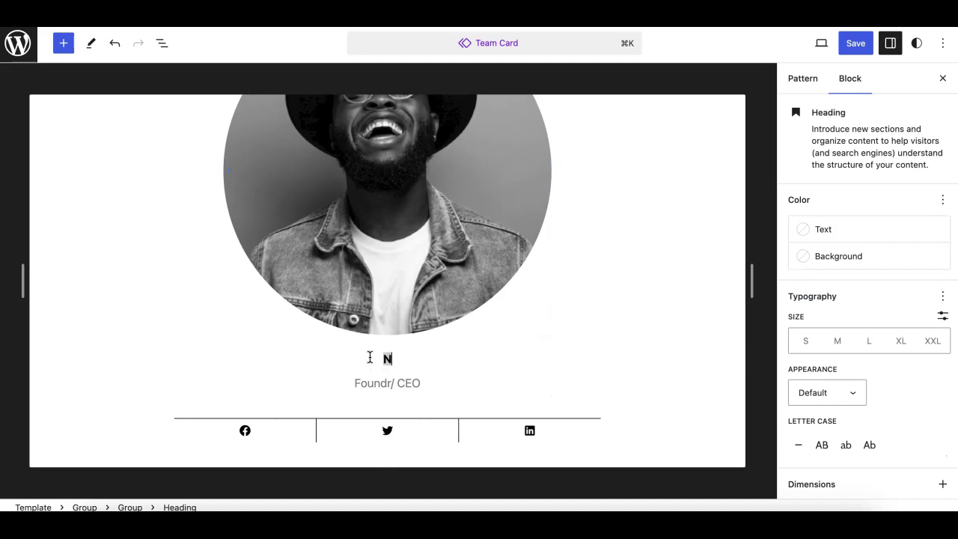
Change the Foundr/ CEO role line to 'Designation' and check the social icons.
click(388, 384)
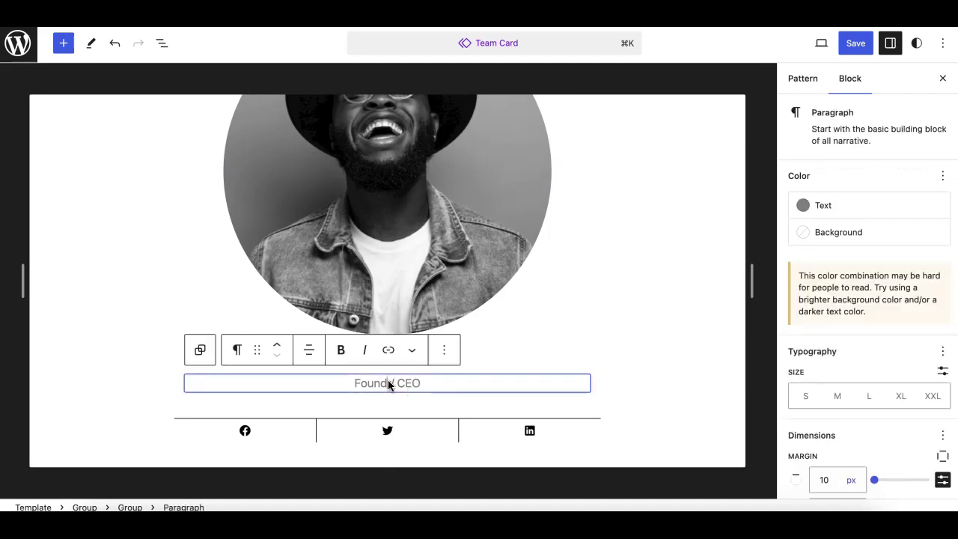
double_click(369, 384)
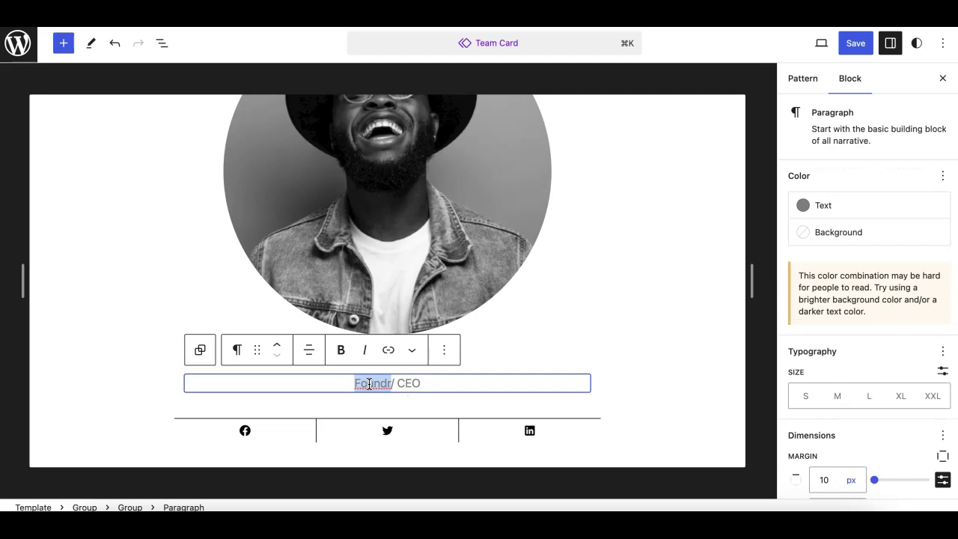
key(super+a)
text(Desi)
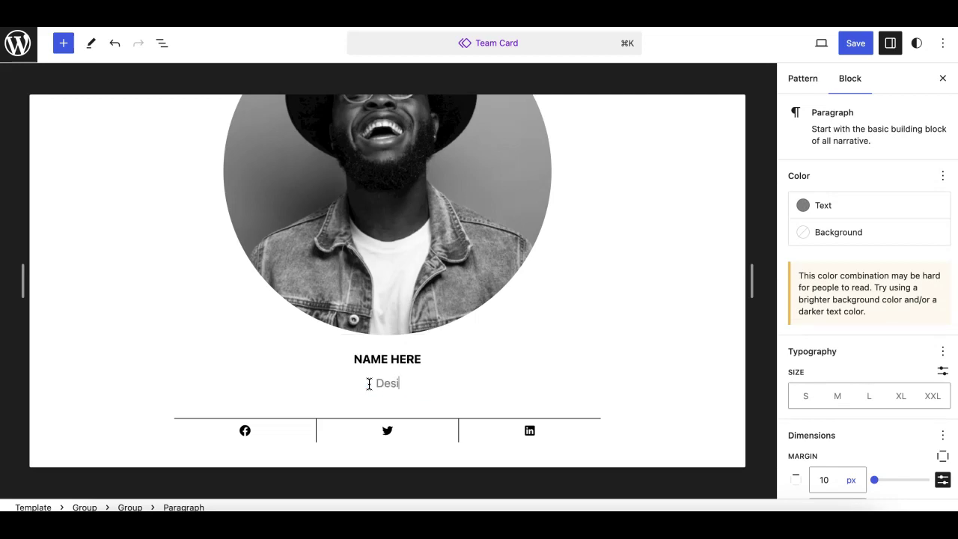
text(gnation)
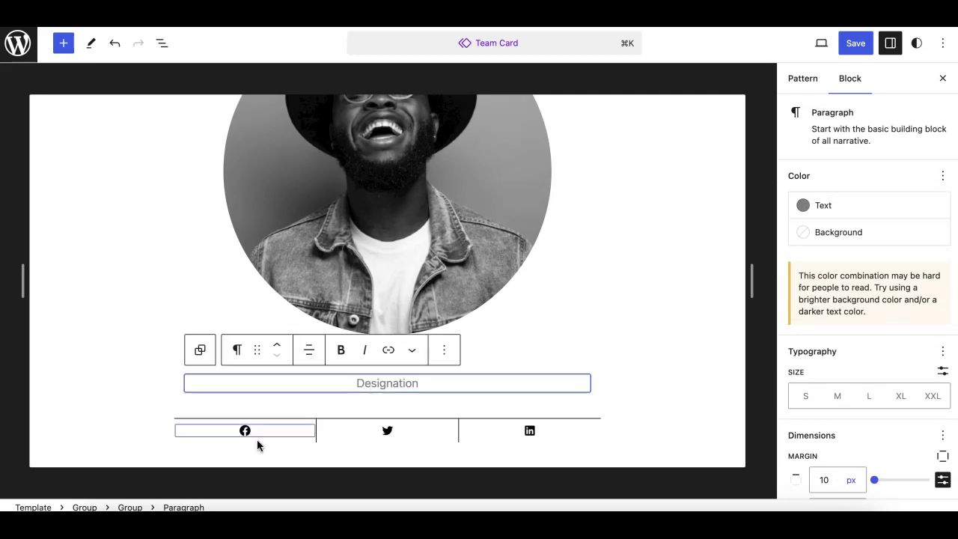
click(245, 431)
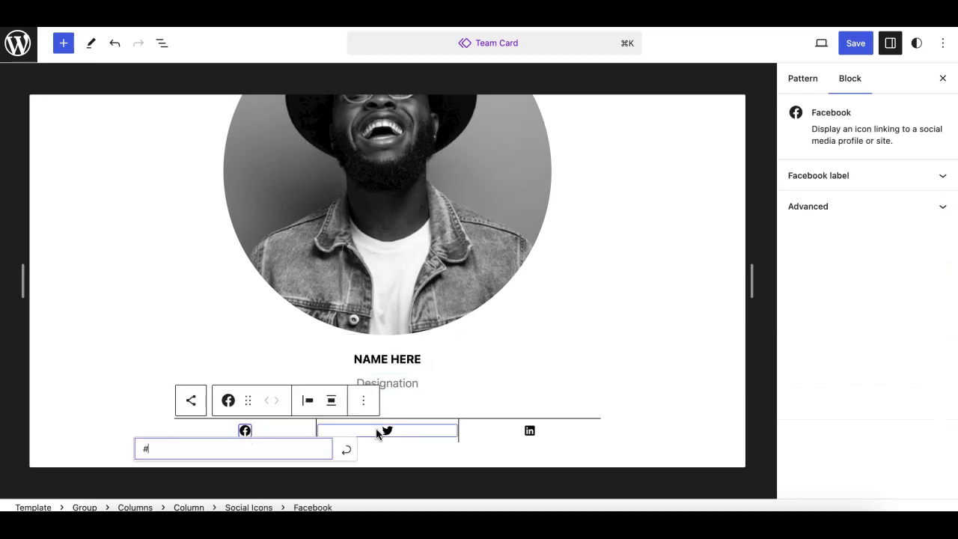
click(444, 426)
click(520, 434)
Start saving the edited Team Card pattern.
scroll(481, 303, up, 1)
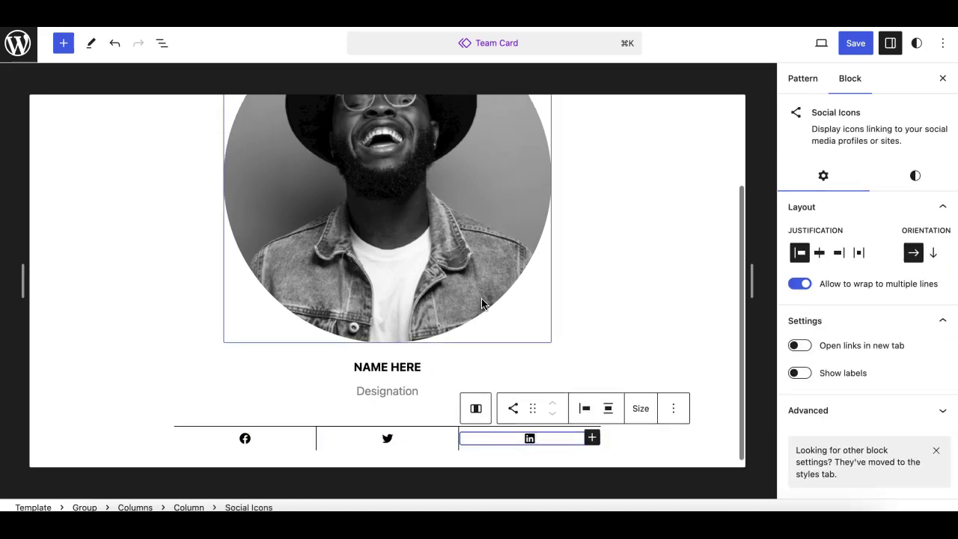
scroll(481, 303, up, 3)
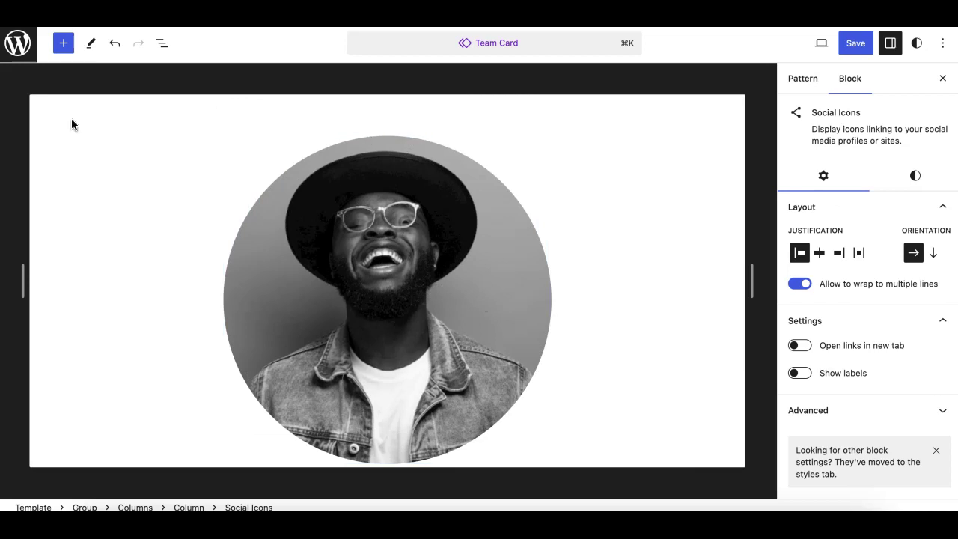
scroll(246, 246, down, 3)
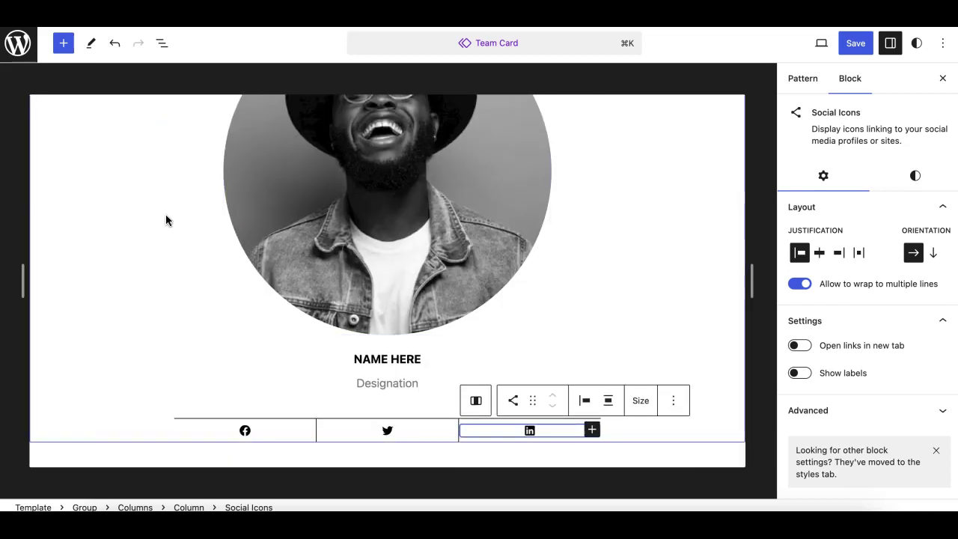
scroll(164, 216, up, 3)
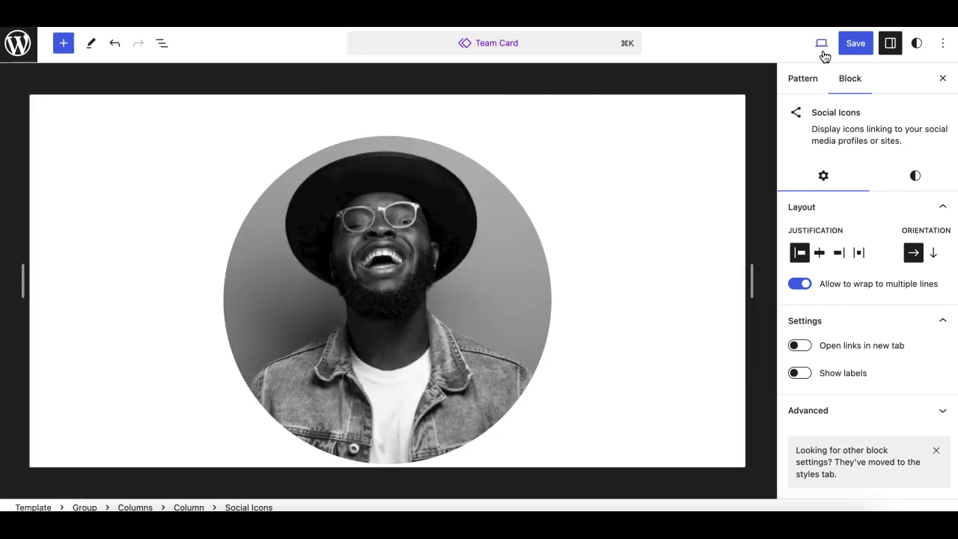
click(854, 45)
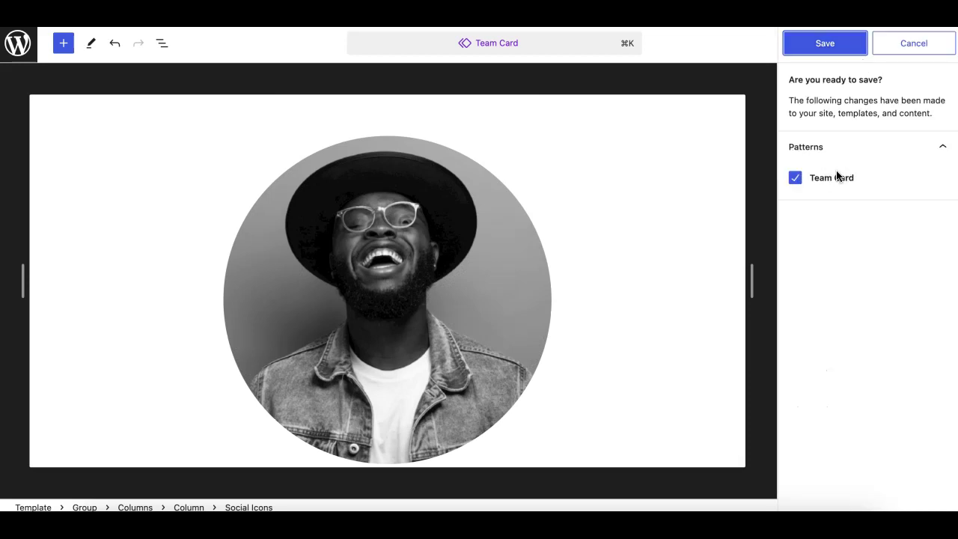
Confirm the Team Card save and exit the pattern editor back to the patterns list.
click(823, 43)
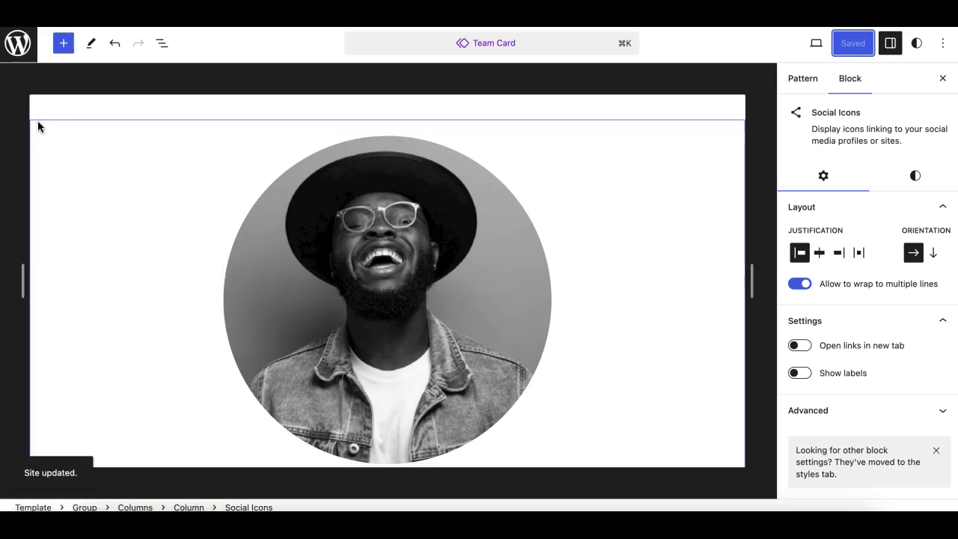
click(12, 45)
click(18, 108)
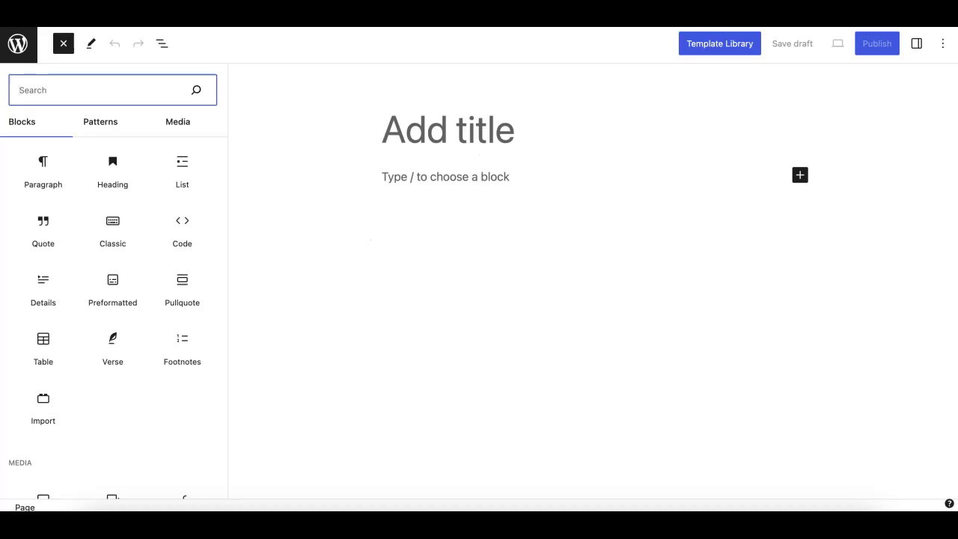
Close the block library and title the new page 'Team Page'.
click(353, 230)
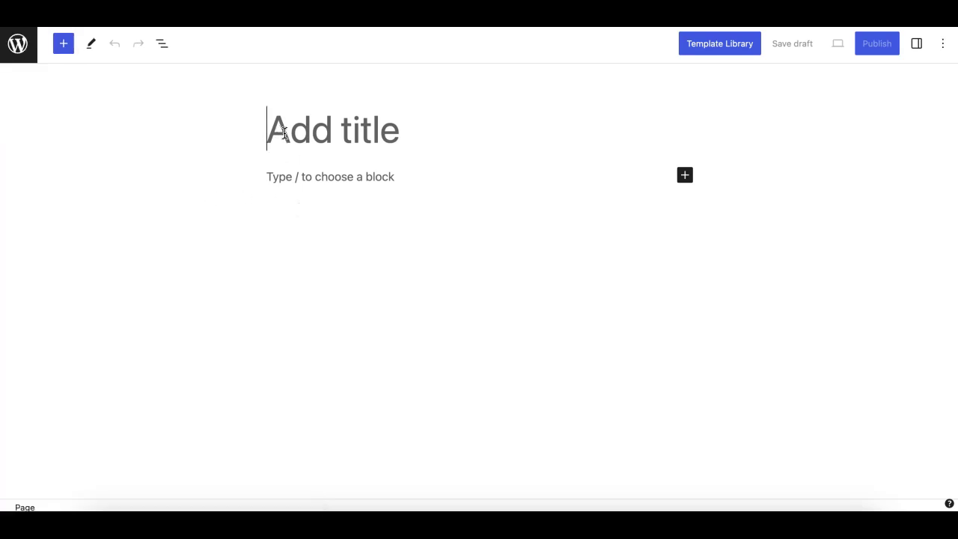
text(Team )
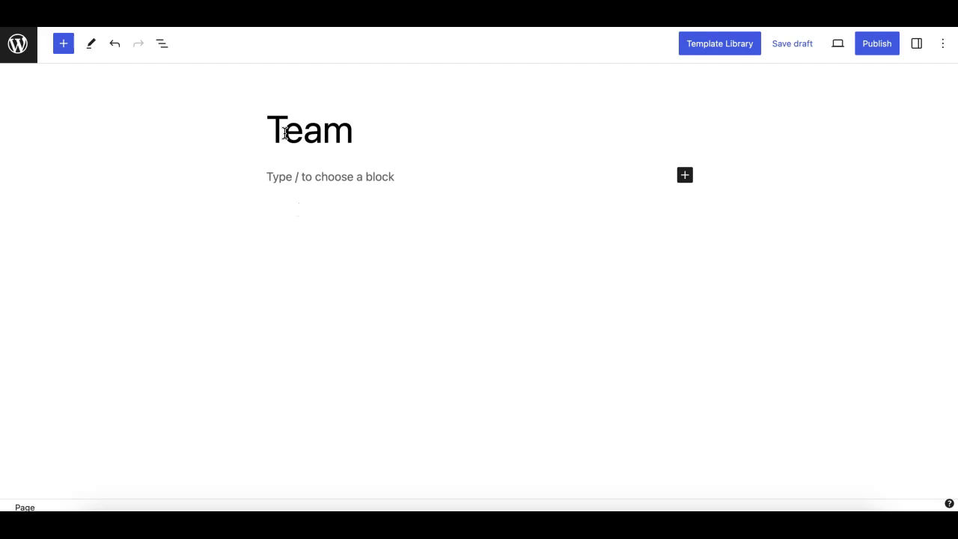
text(Page)
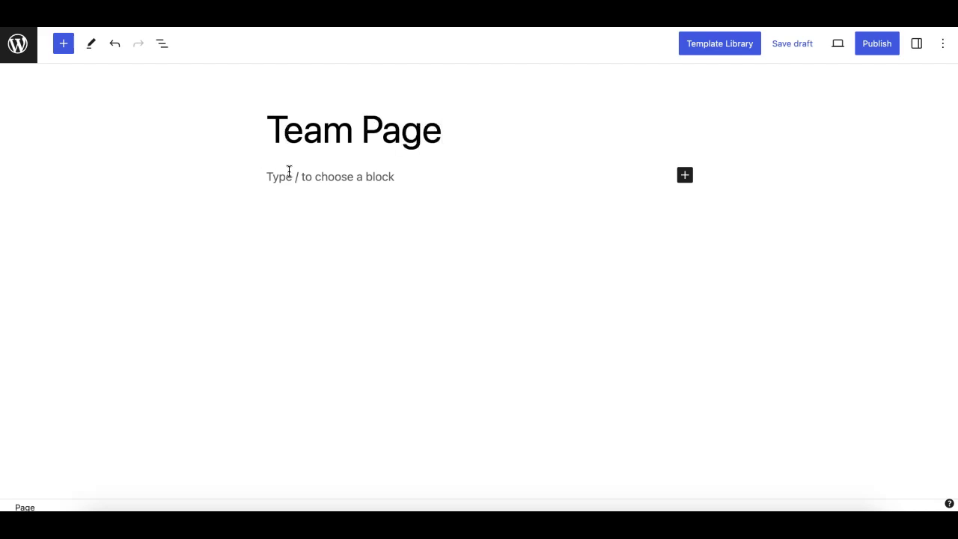
click(292, 174)
Try a /team slash search in the first body block, correcting typos.
text(/team)
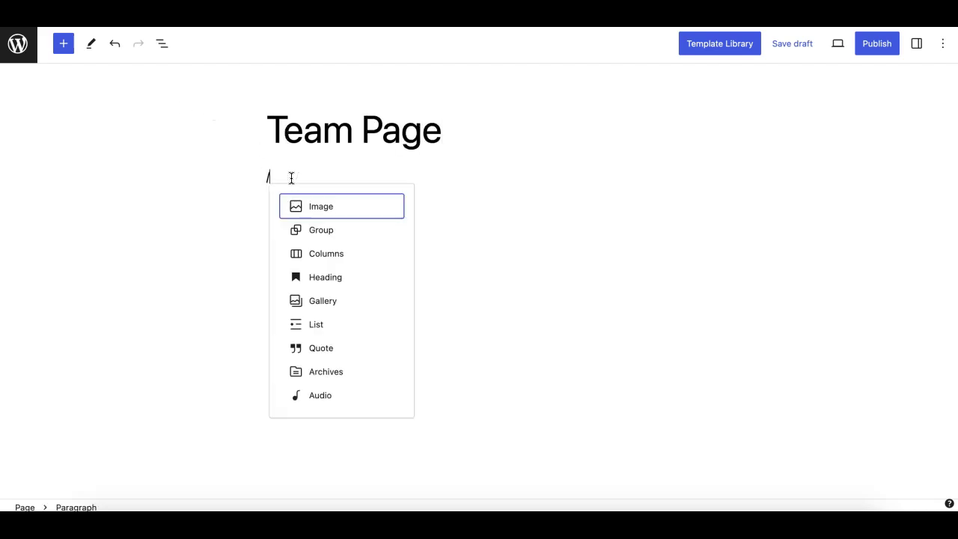
key(BackSpace)
key(BackSpace)
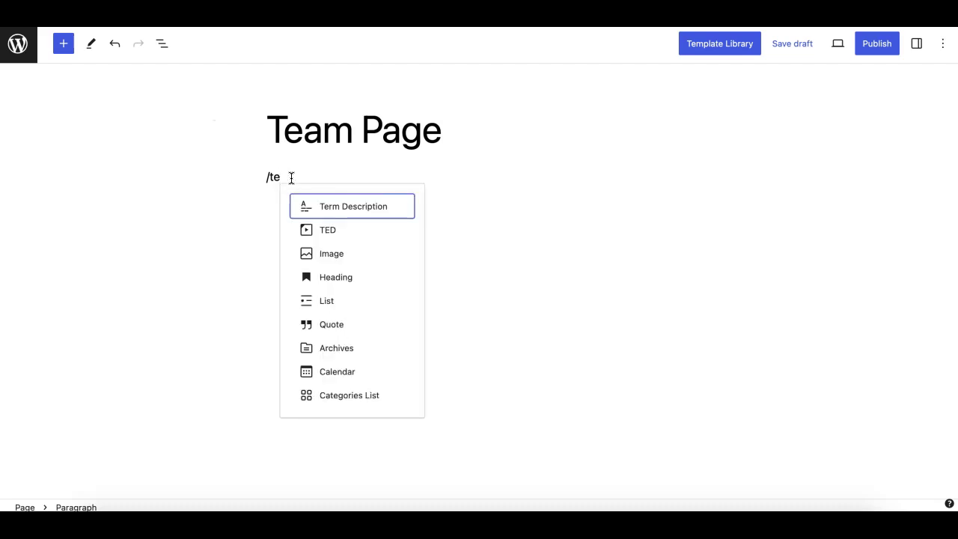
key(BackSpace)
text(am)
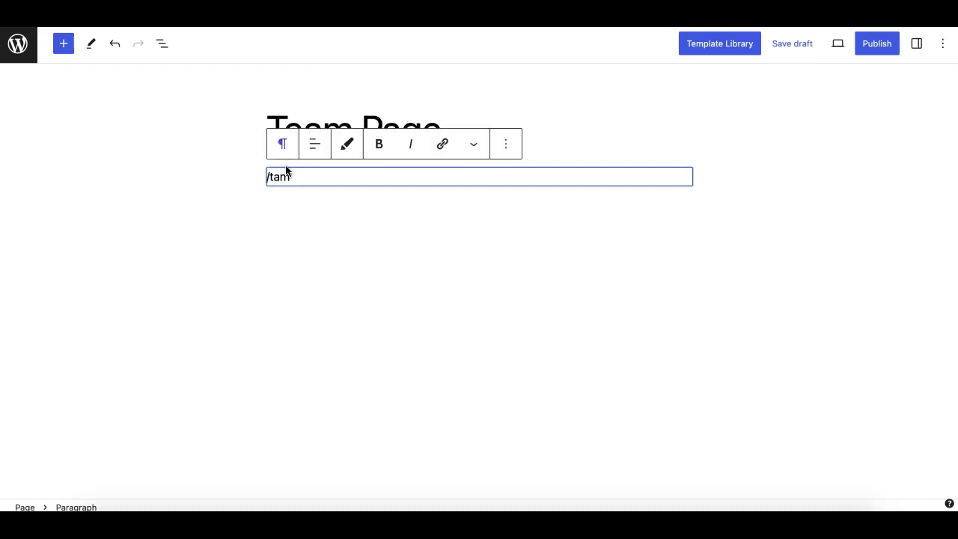
key(BackSpace)
key(BackSpace)
text(e)
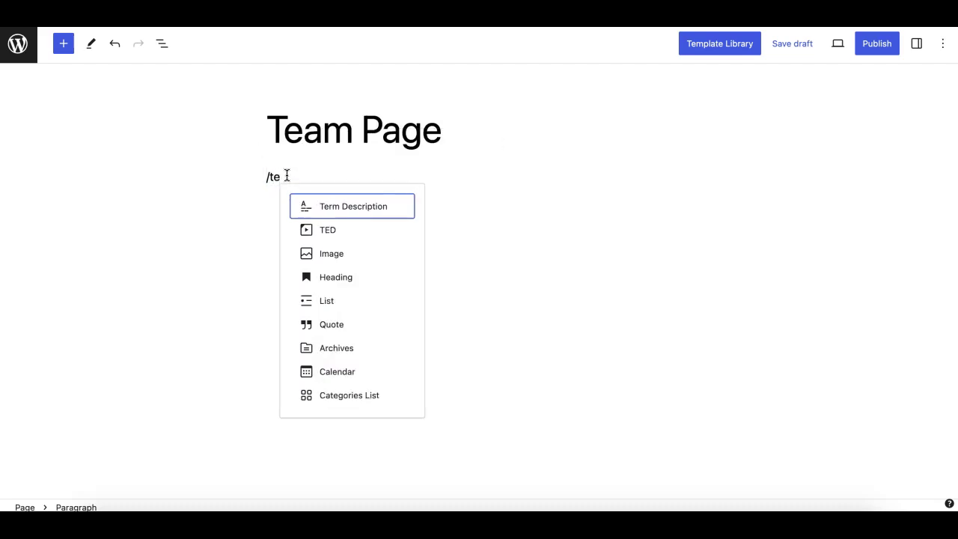
text(am)
key(BackSpace)
key(BackSpace)
key(BackSpace)
key(BackSpace)
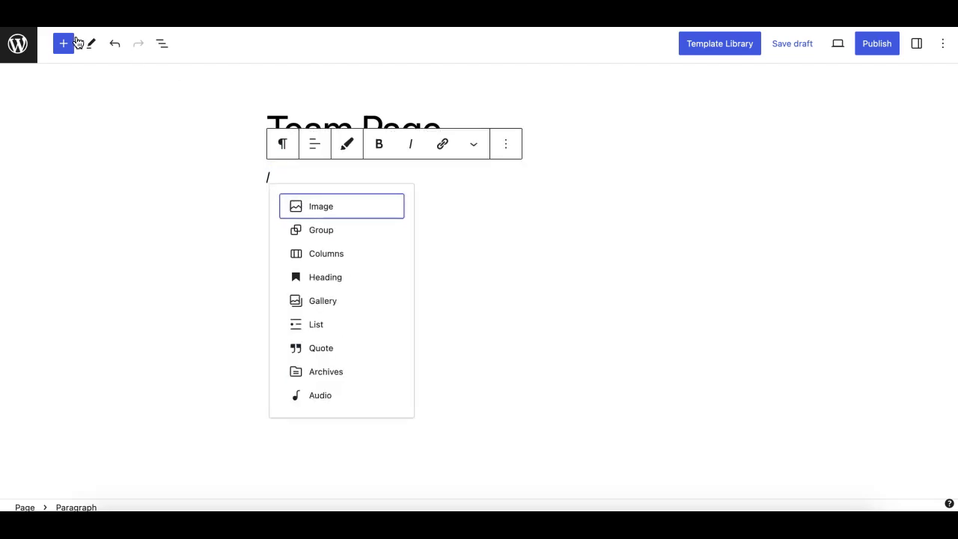
click(74, 42)
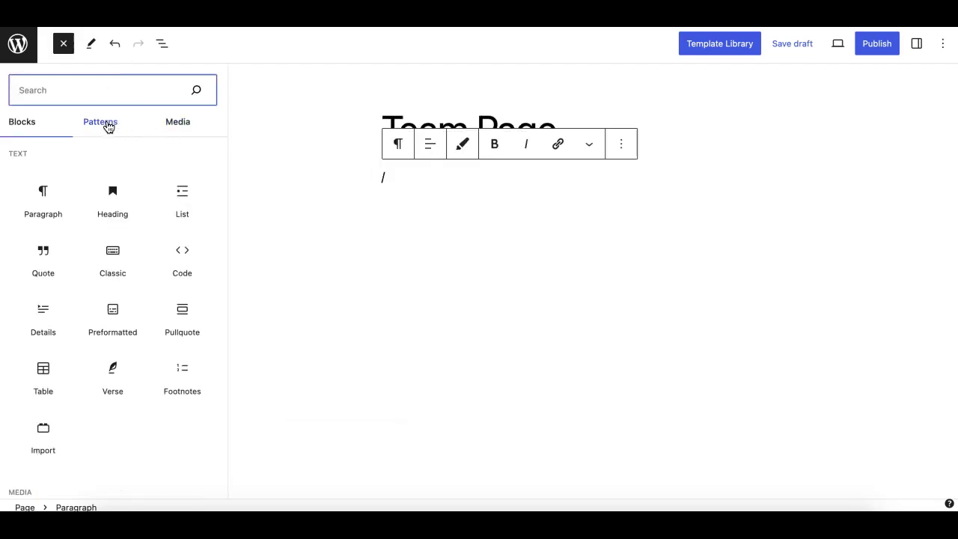
Browse My patterns, try dragging Team Card onto the page, then search 'team'.
click(109, 126)
click(87, 170)
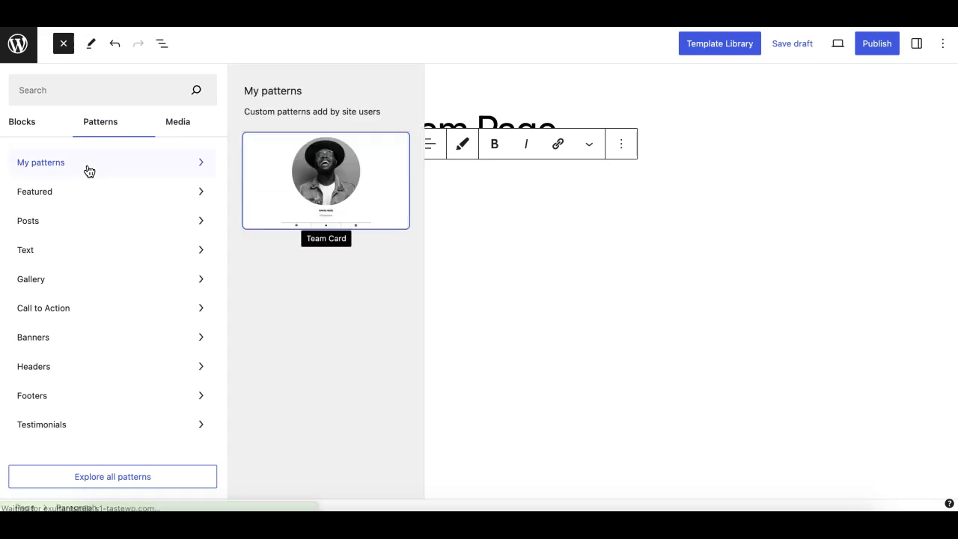
drag(317, 193, 118, 160)
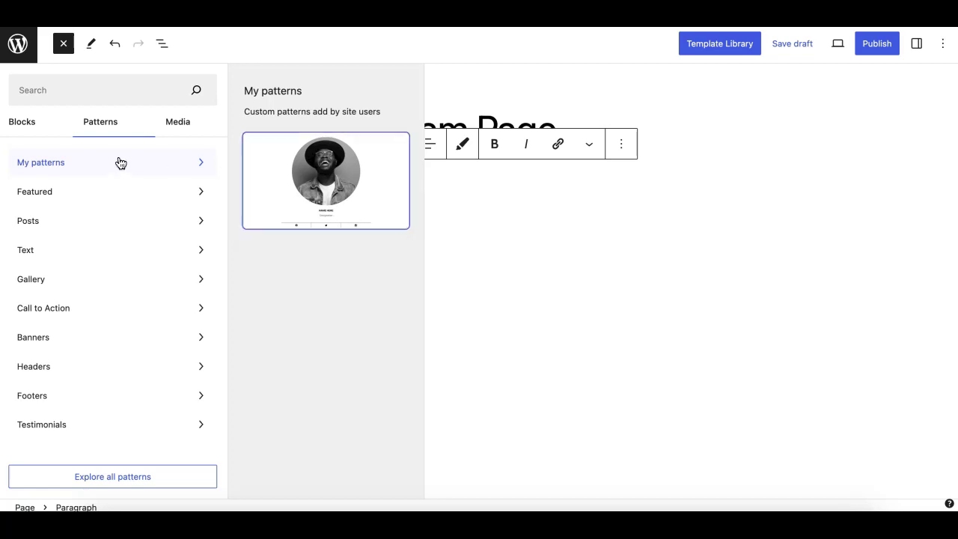
click(24, 123)
click(69, 91)
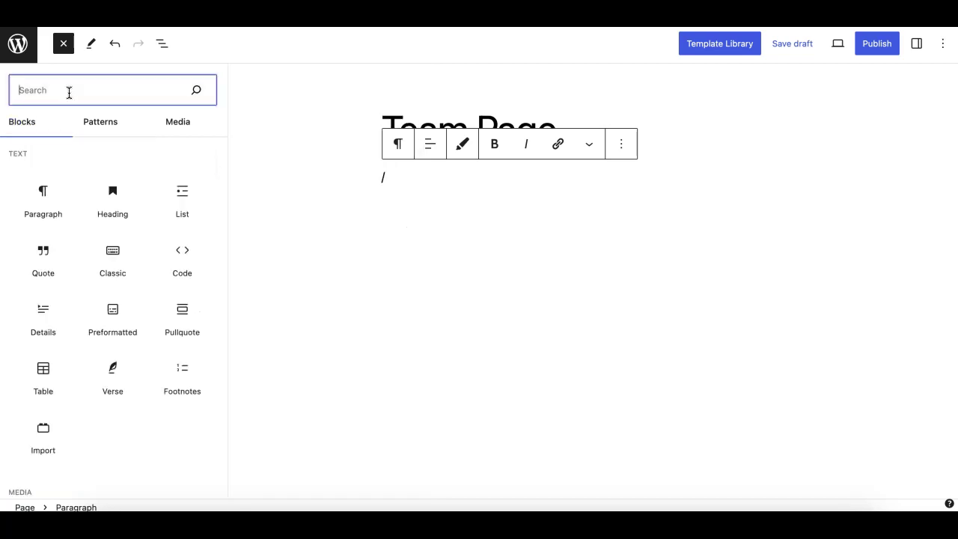
text(team)
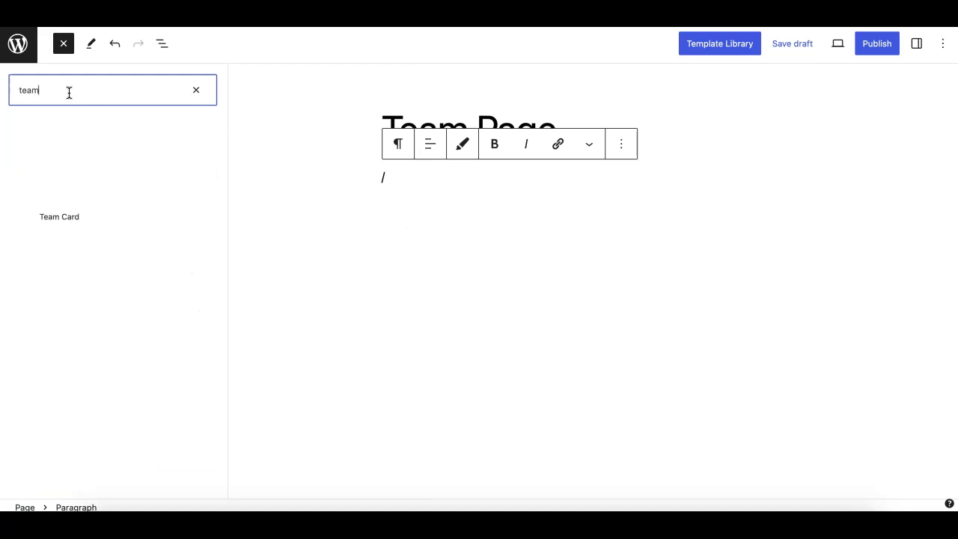
mouse_move(57, 164)
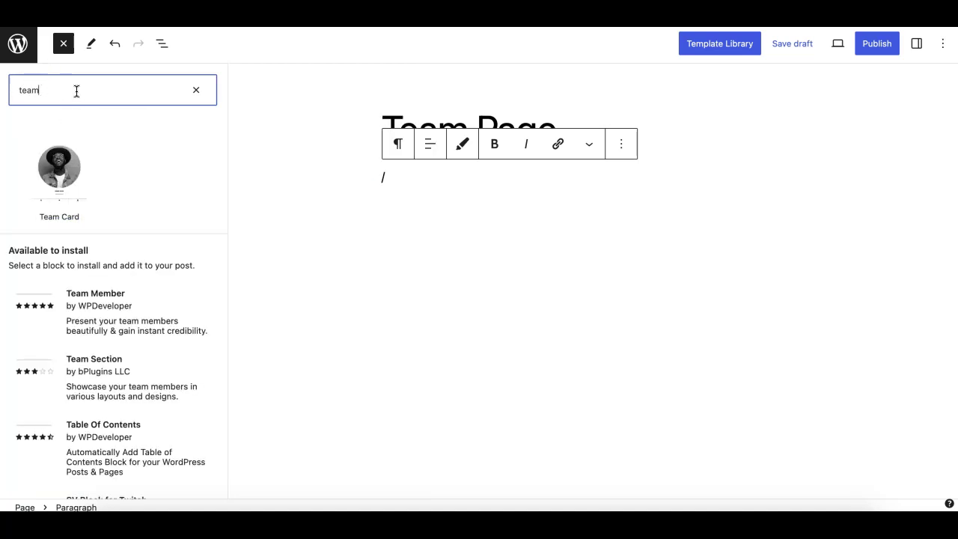
Search the inserter for 'team' again and insert the Team Card pattern below the title.
click(196, 90)
click(101, 132)
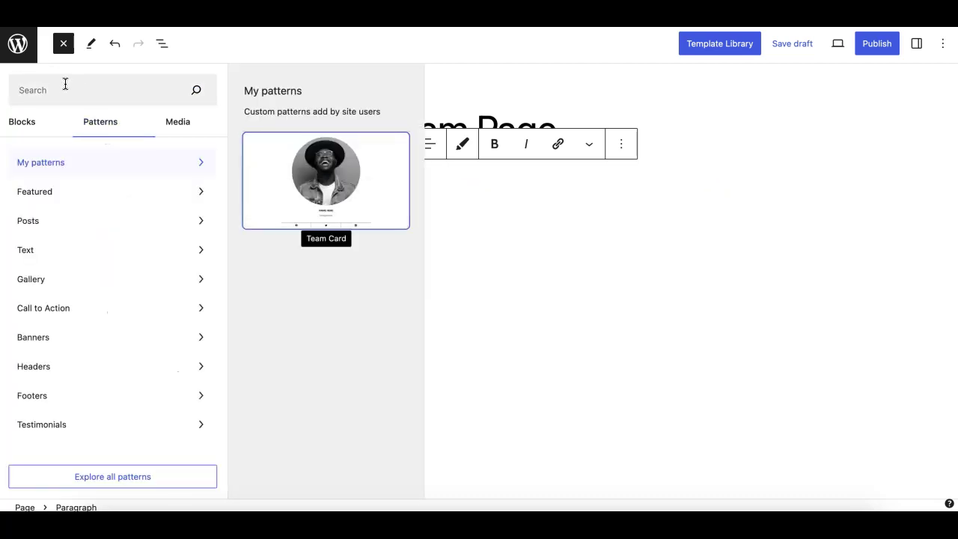
click(30, 131)
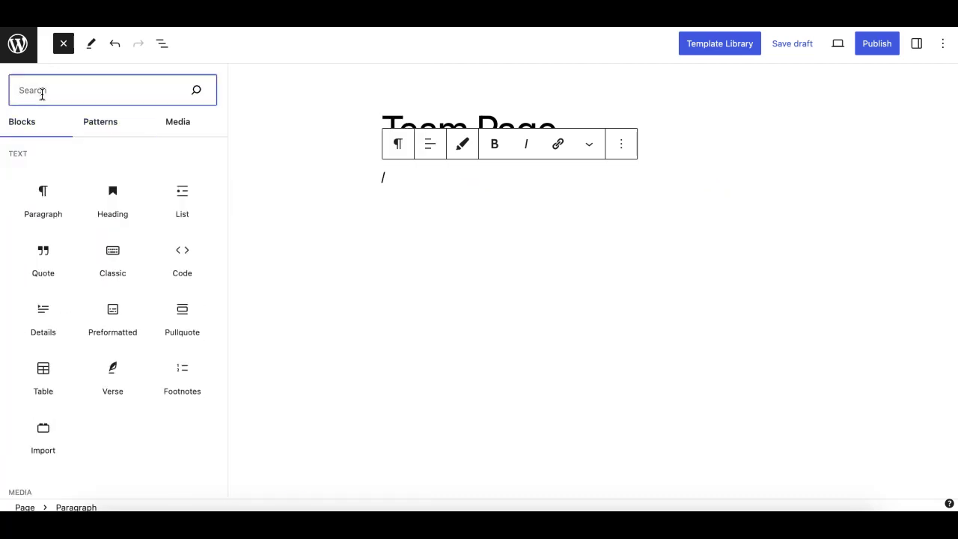
click(42, 93)
text(team)
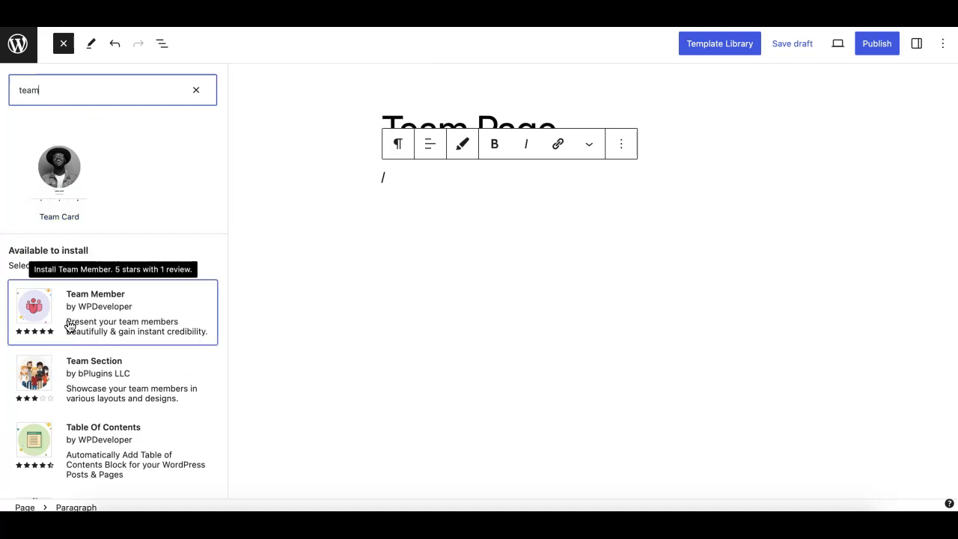
click(83, 176)
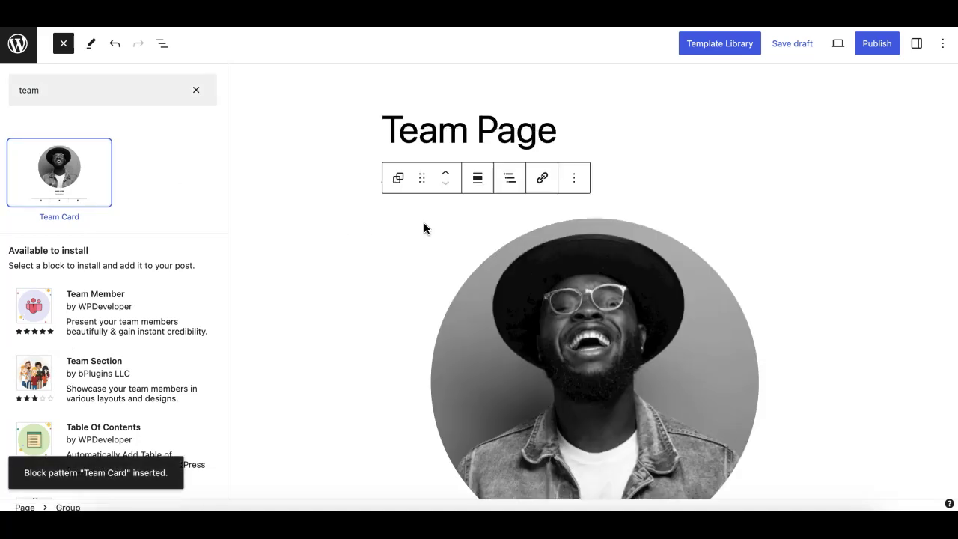
Remove the stray empty paragraph added above the inserted team card.
scroll(434, 262, down, 5)
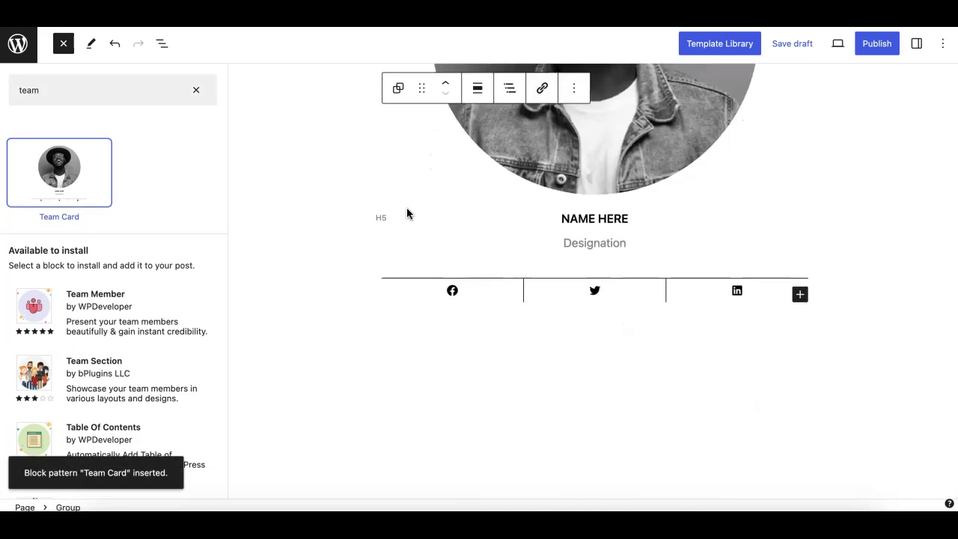
scroll(524, 194, up, 5)
click(451, 206)
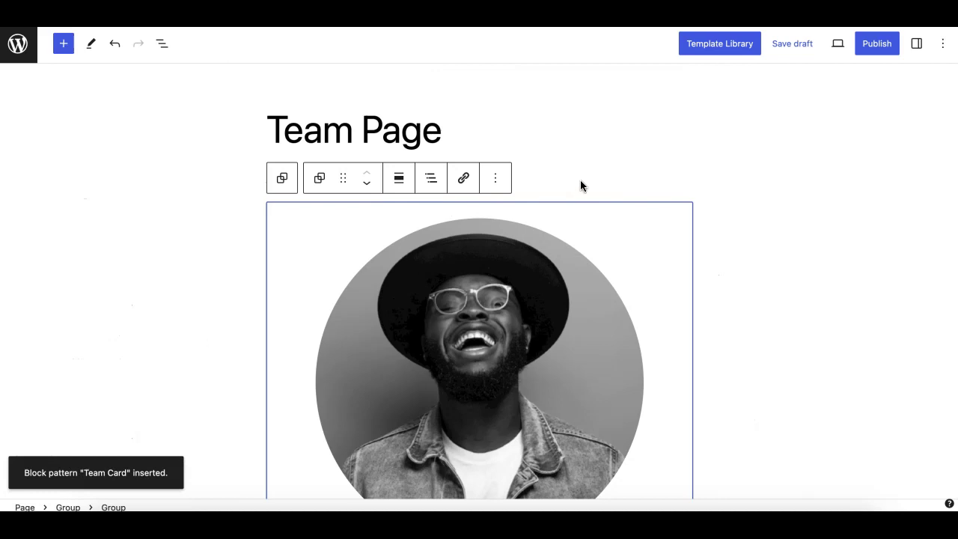
key(super+alt+t)
key(BackSpace)
key(BackSpace)
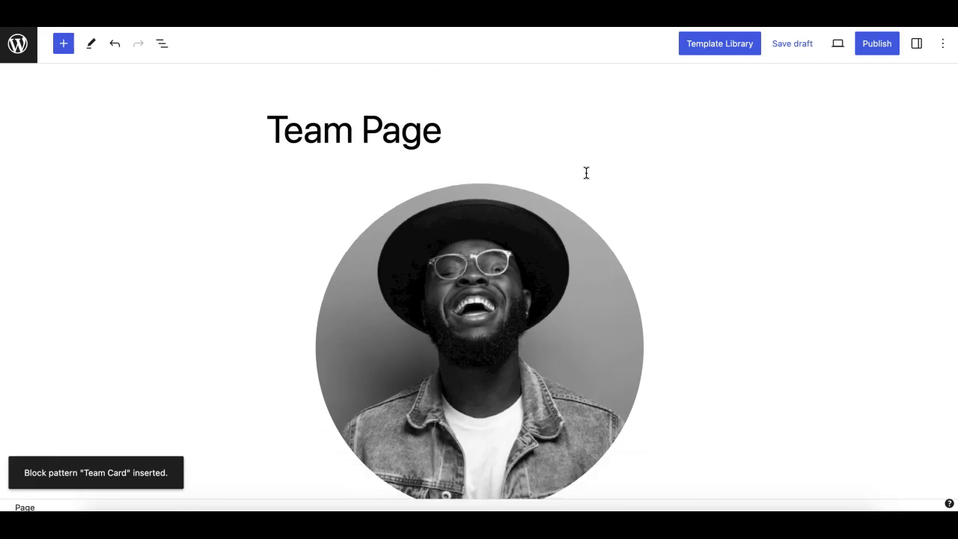
click(351, 245)
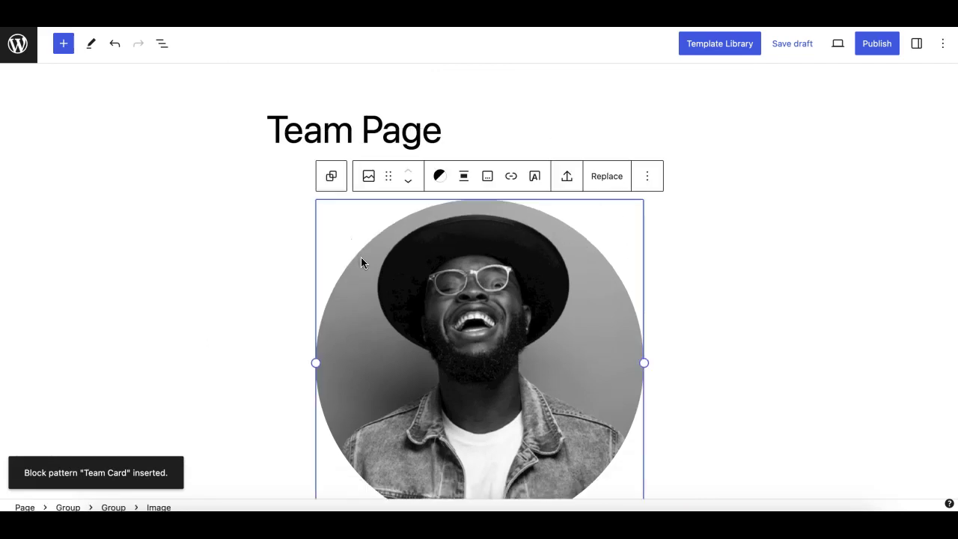
scroll(360, 261, down, 2)
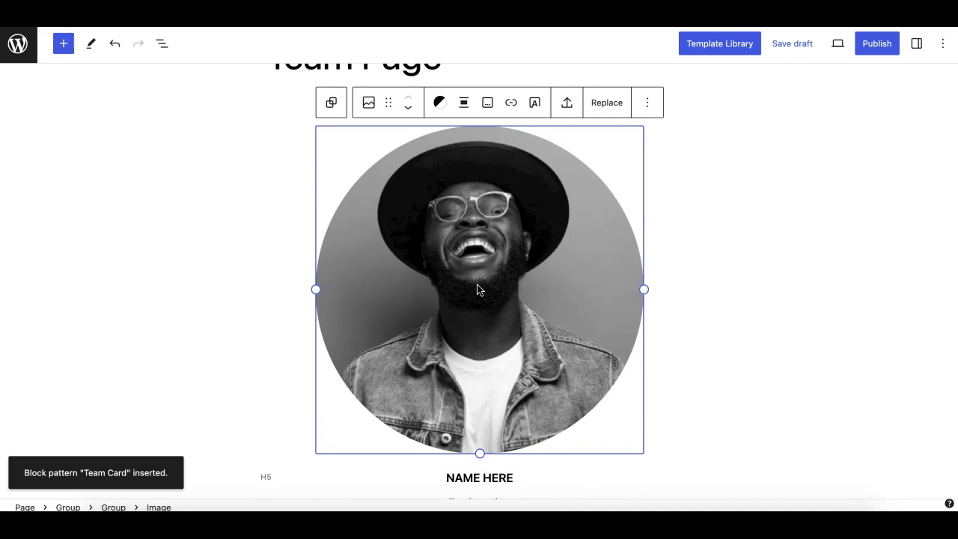
scroll(471, 351, down, 3)
Replace NAME HERE with the team member's name and Designation with CEO.
triple_click(469, 348)
triple_click(476, 352)
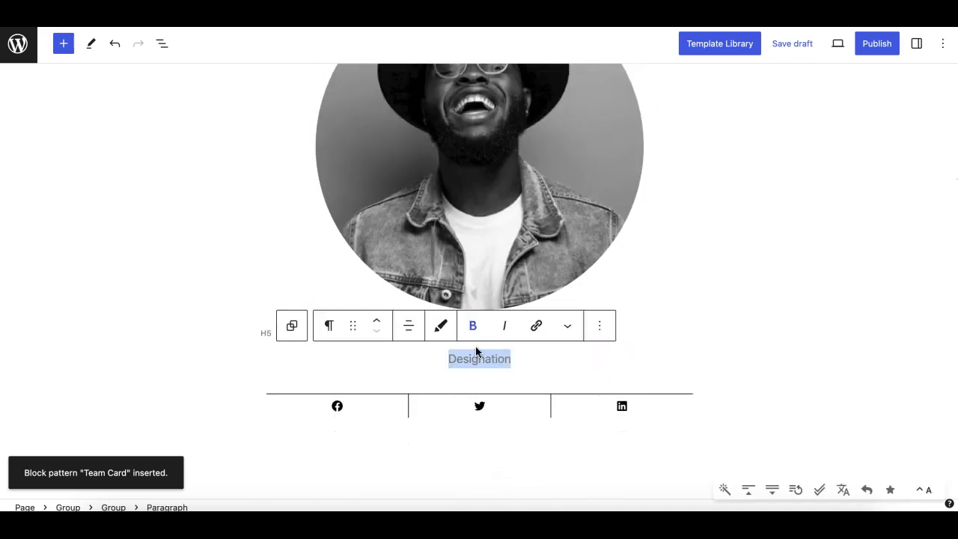
click(663, 346)
triple_click(497, 337)
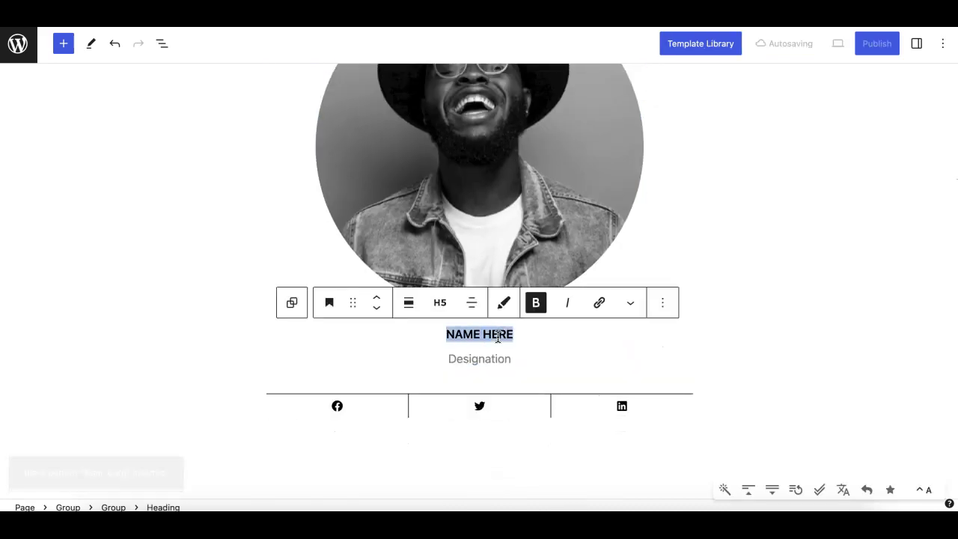
text(MUNIR)
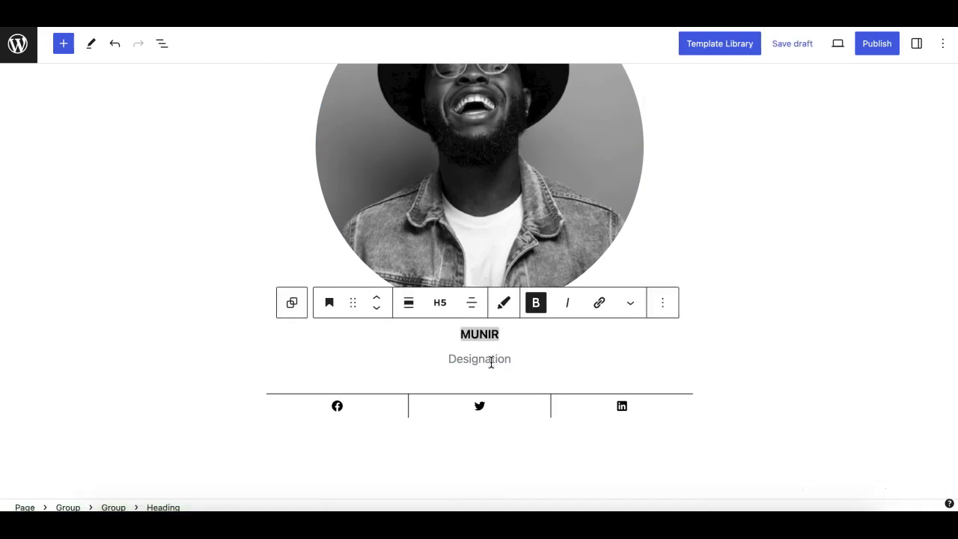
click(491, 362)
double_click(490, 362)
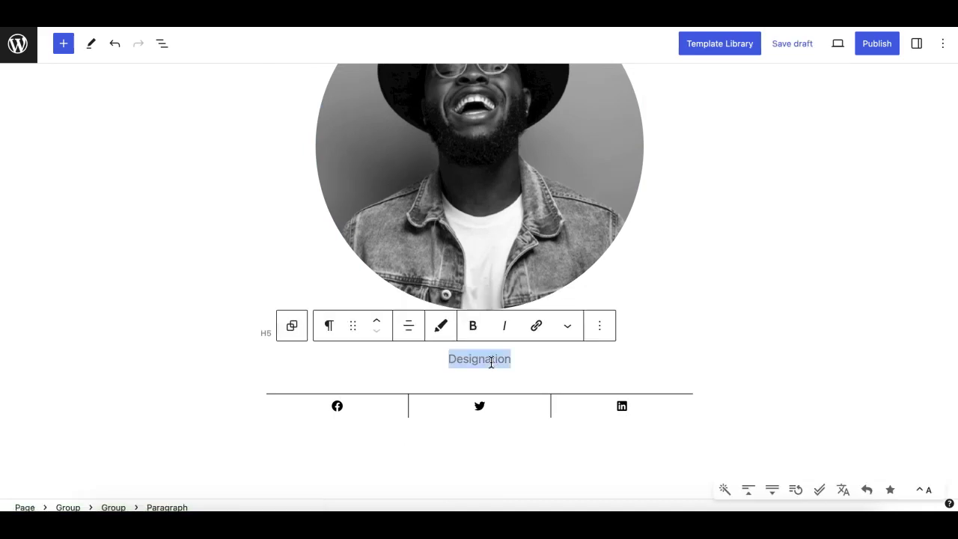
text(CEO)
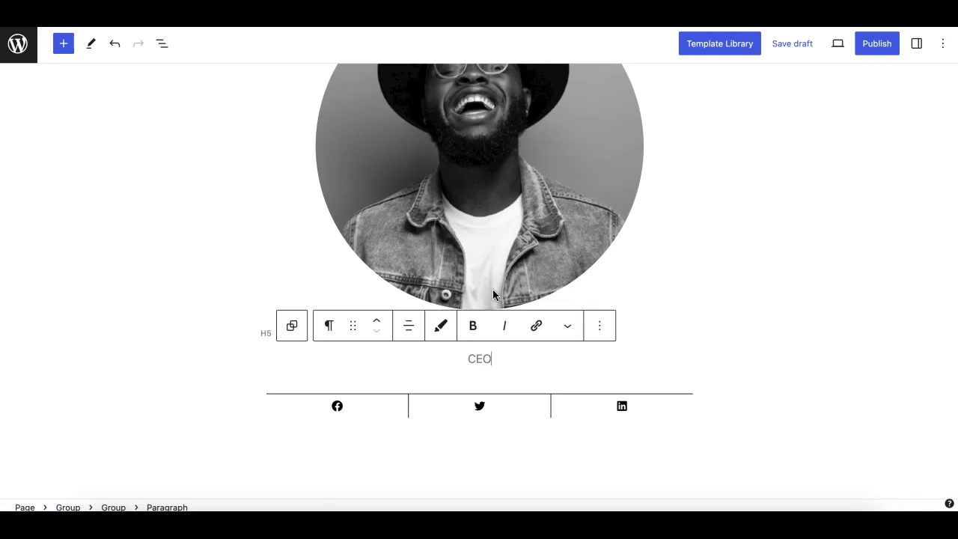
scroll(493, 293, up, 5)
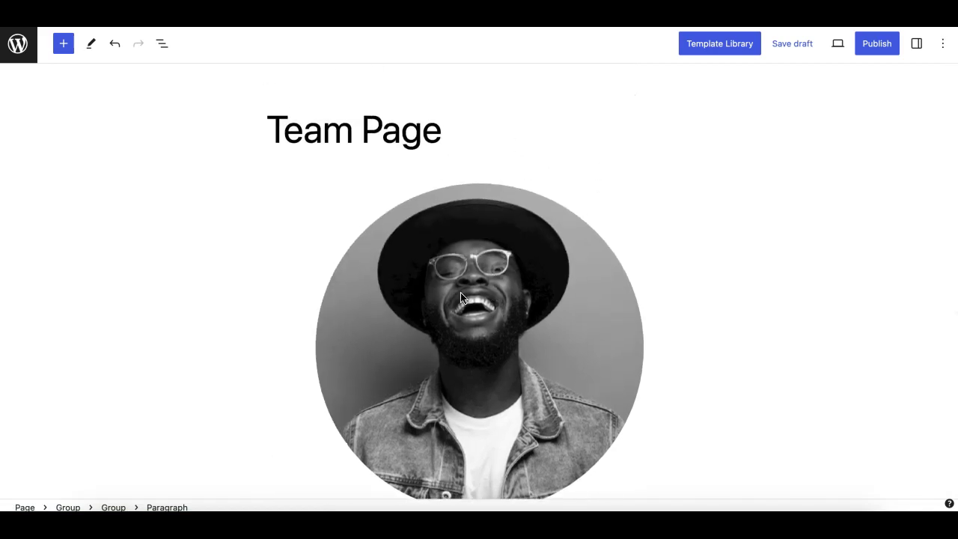
scroll(542, 296, down, 10)
scroll(542, 307, up, 7)
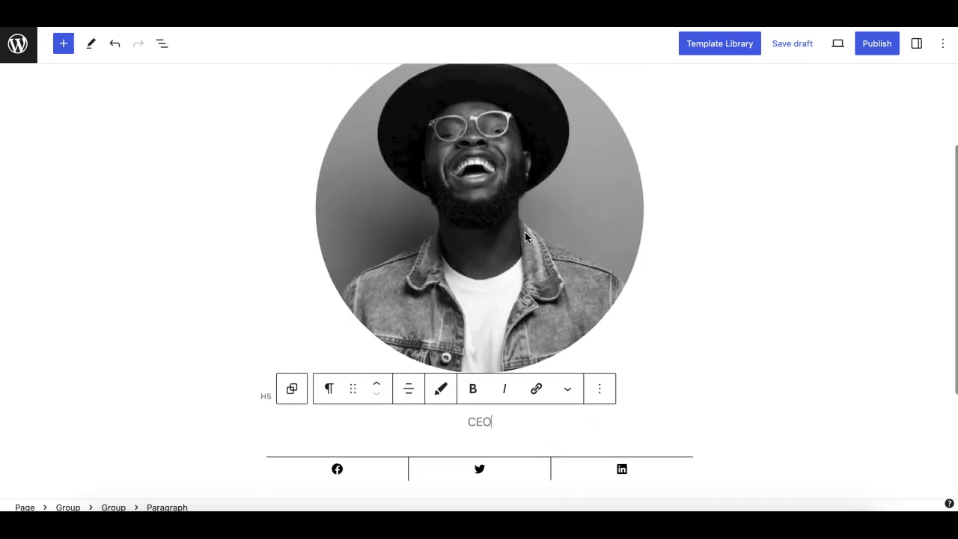
scroll(487, 194, up, 3)
Add a 50/50 two-column Columns block below the title via /col.
click(408, 102)
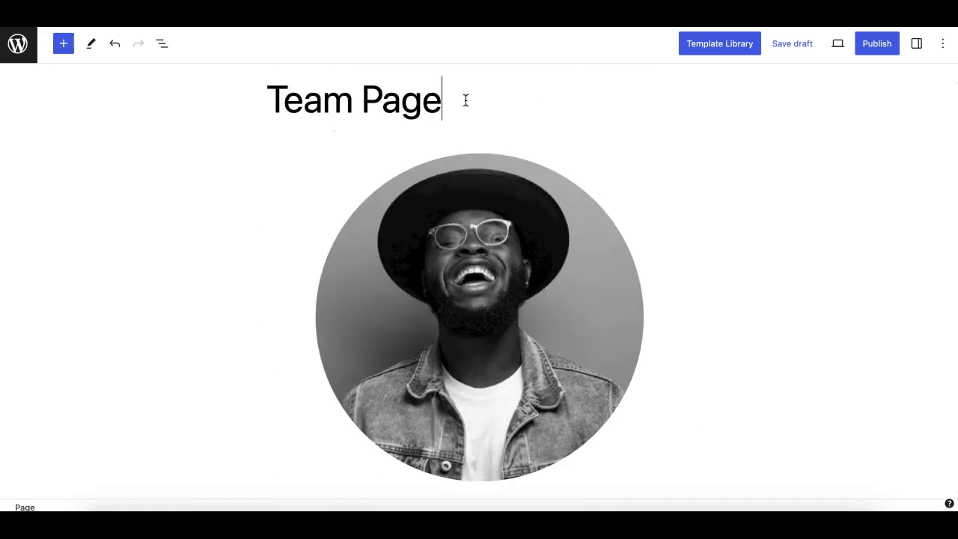
key(Return)
text(/)
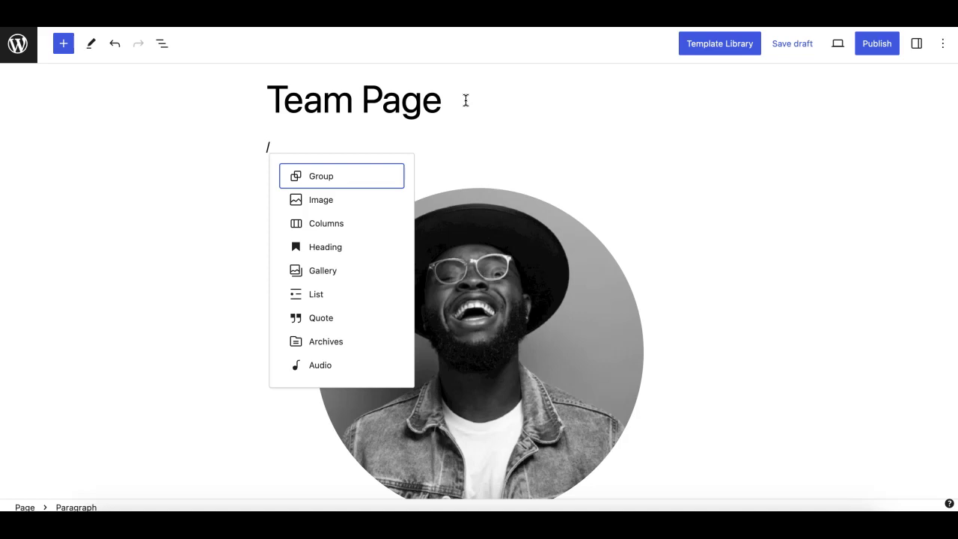
text(col)
key(Return)
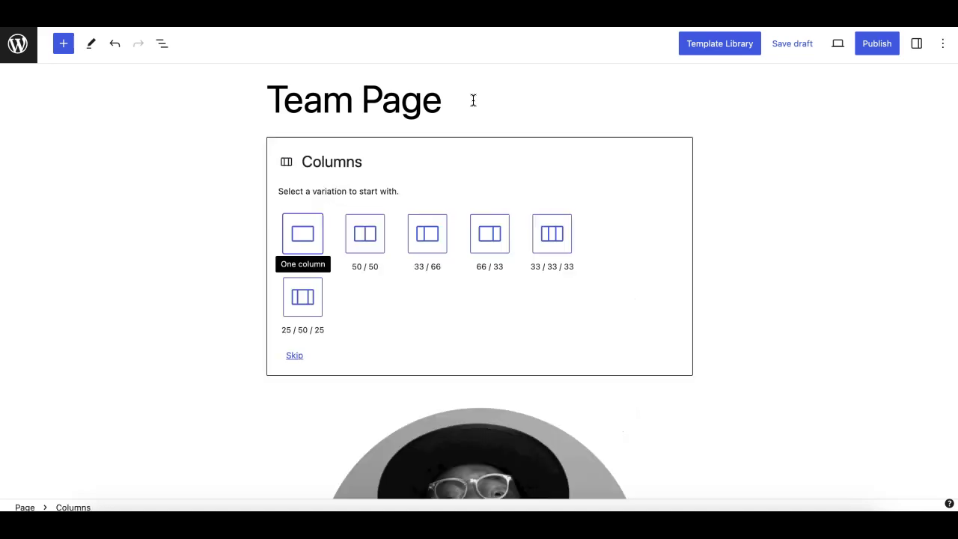
click(365, 239)
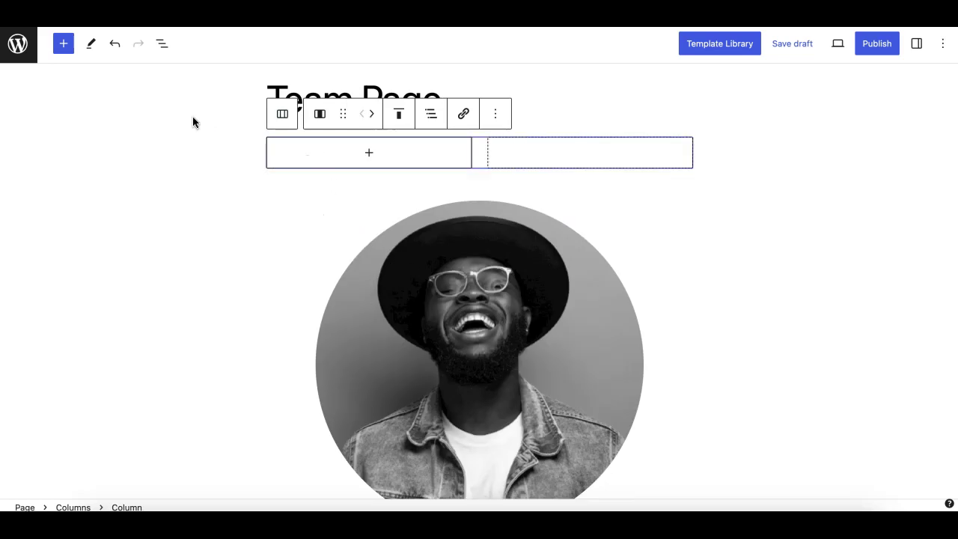
Drag the CEO team card group into the first column in List View.
click(162, 43)
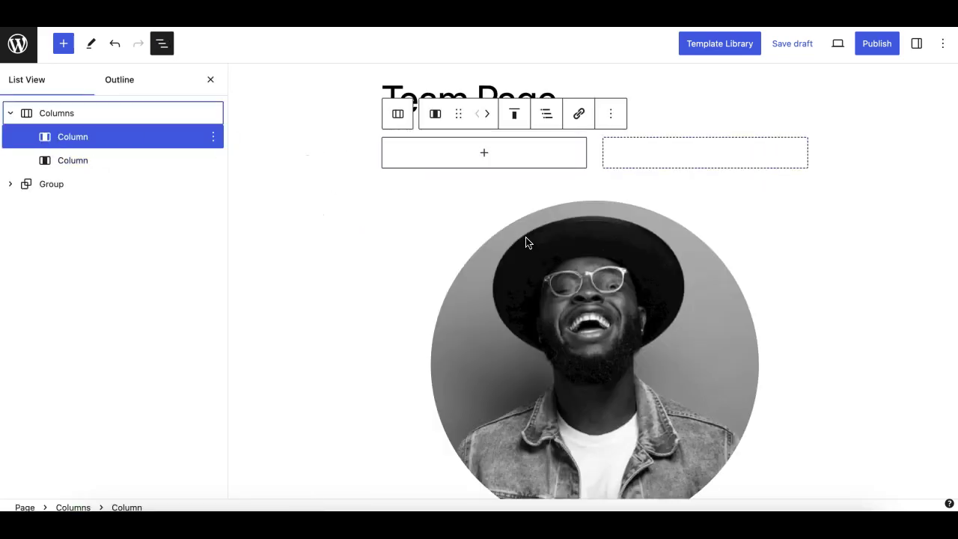
click(458, 231)
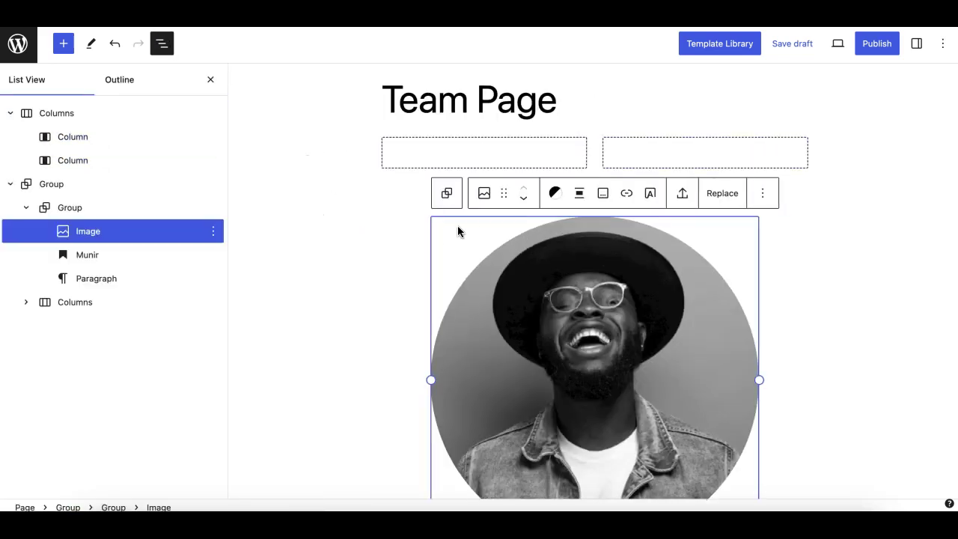
click(53, 185)
drag(64, 187, 79, 135)
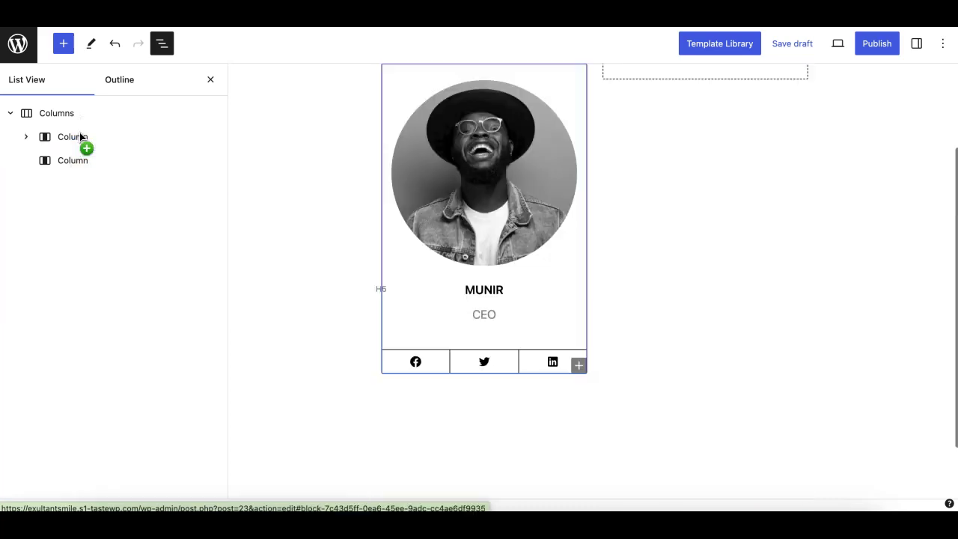
Insert a second Team Card pattern into the empty right column via a 'team' search.
click(62, 139)
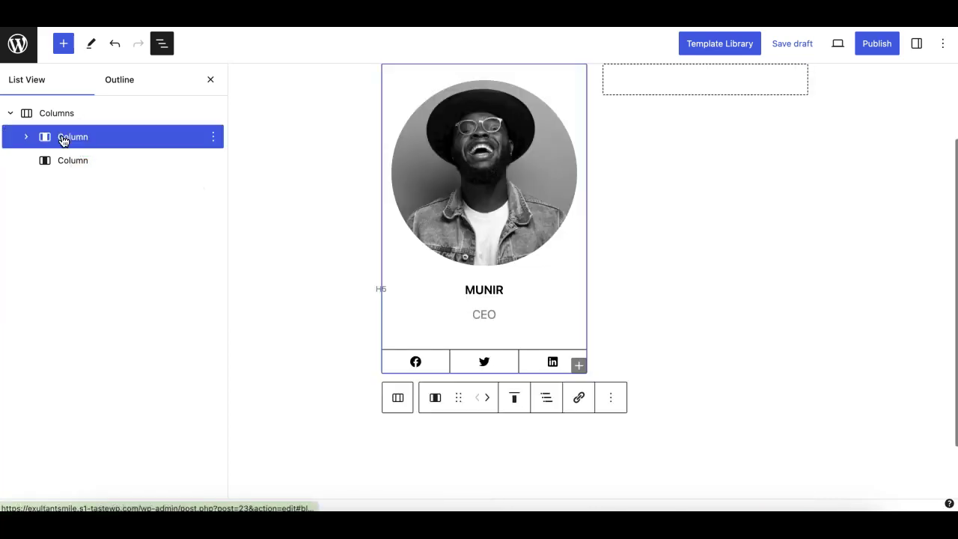
click(213, 139)
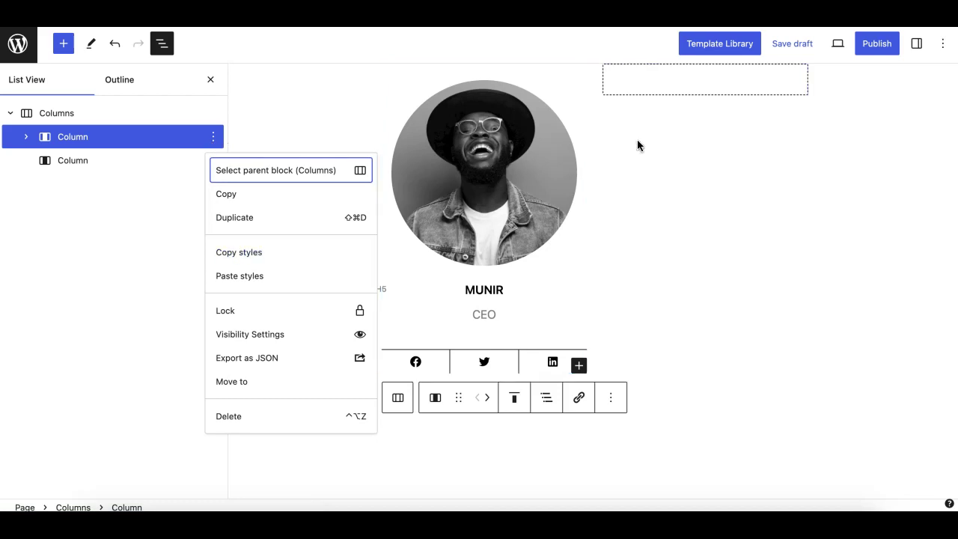
click(684, 75)
click(708, 88)
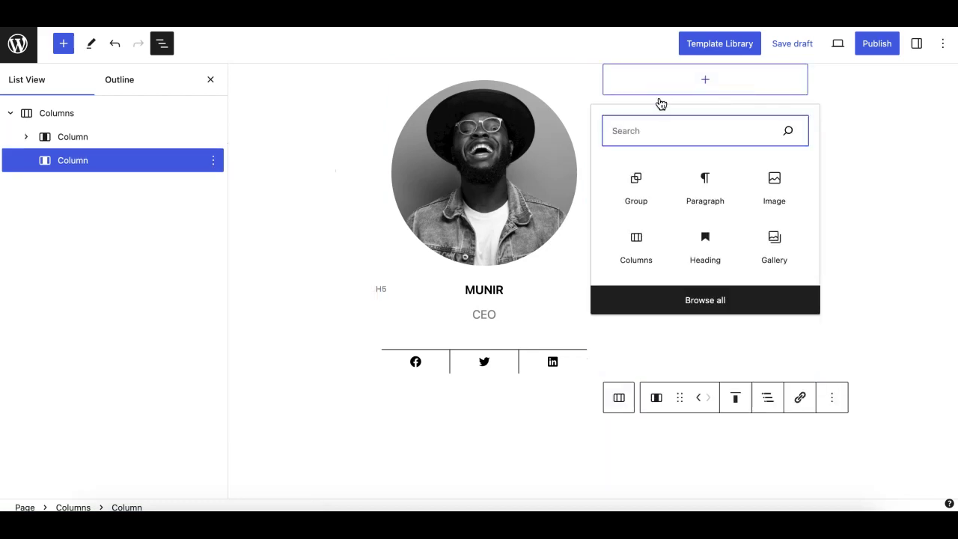
click(652, 303)
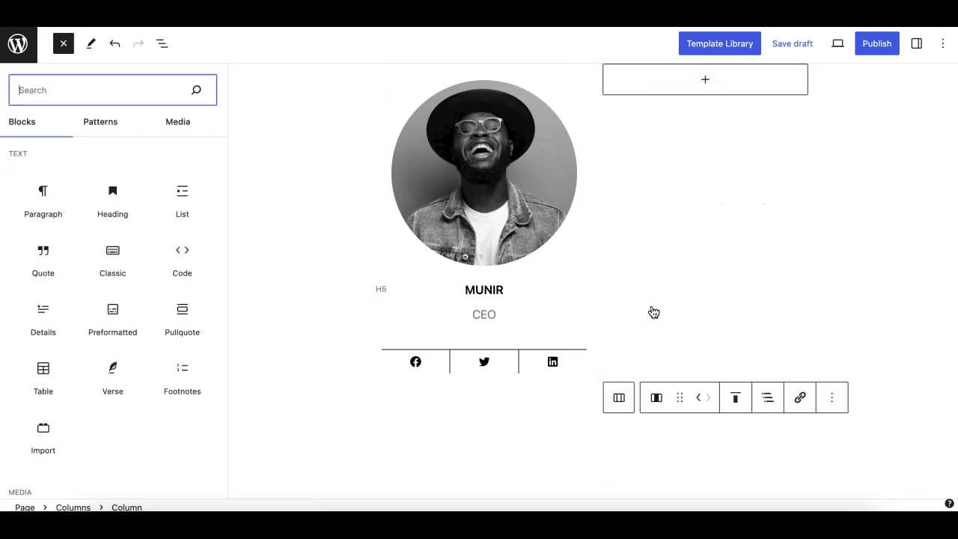
text(team)
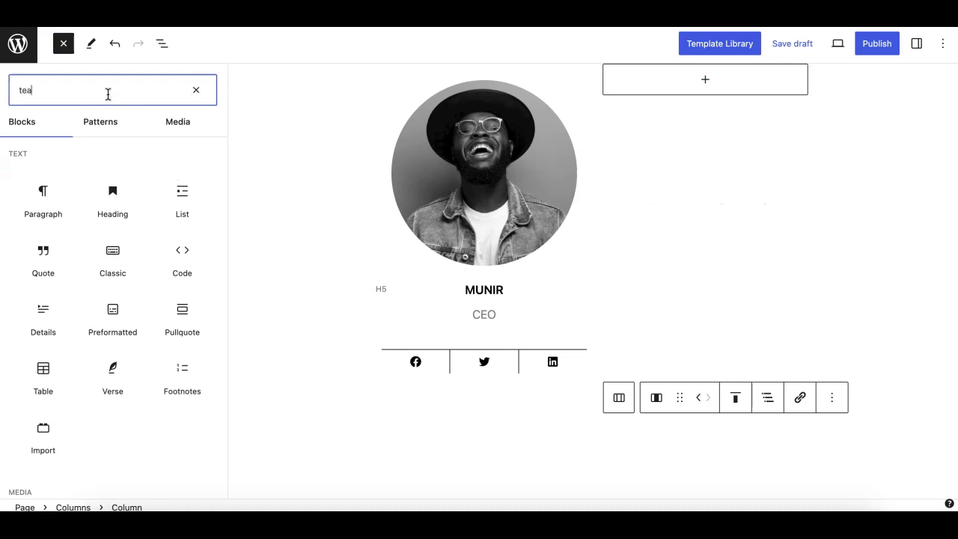
click(59, 182)
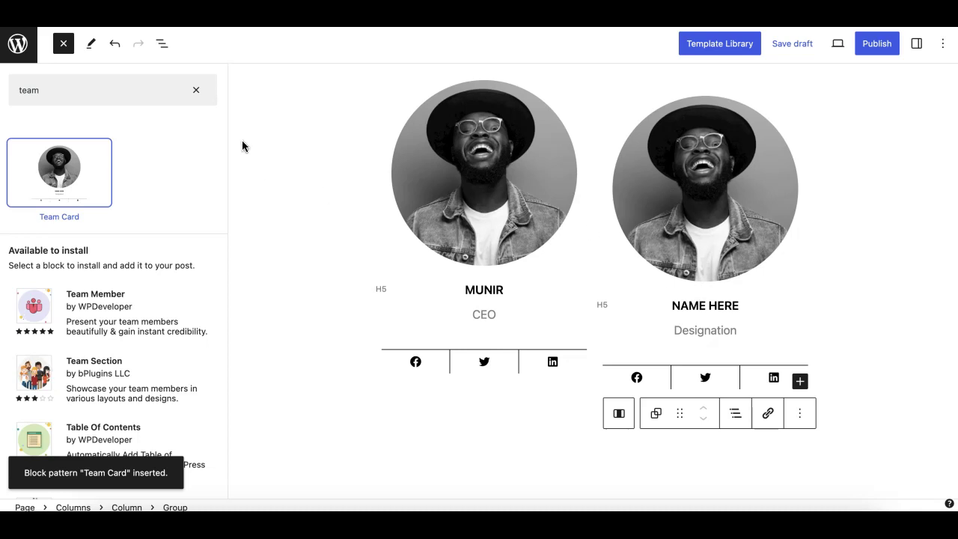
click(160, 43)
scroll(447, 238, up, 3)
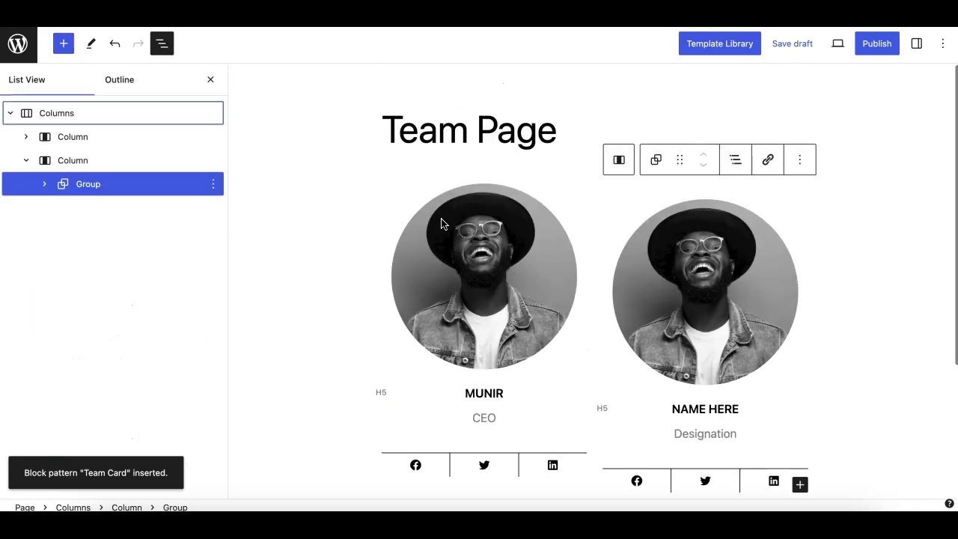
scroll(444, 220, down, 2)
Select the first team card's photo and show its block settings in the sidebar.
click(763, 228)
click(498, 190)
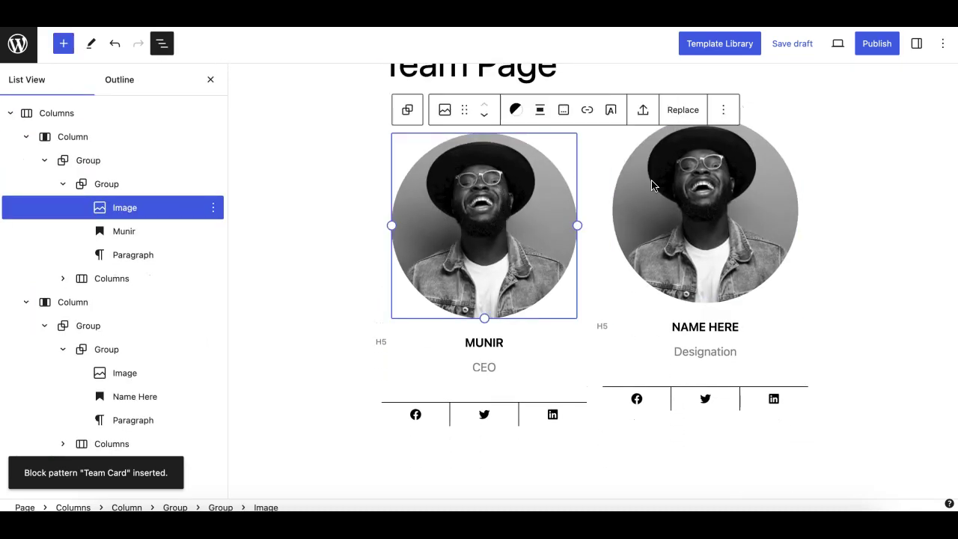
click(684, 179)
click(409, 237)
click(290, 239)
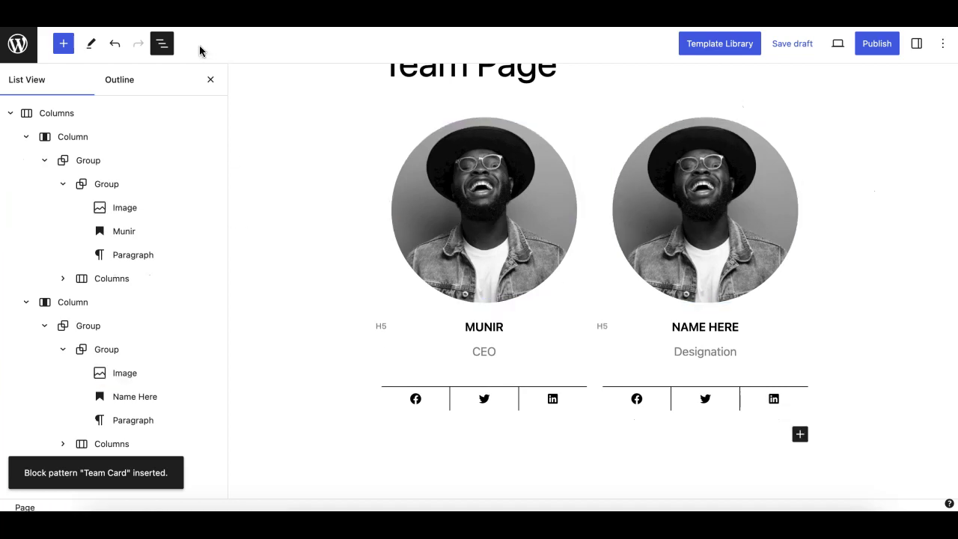
click(162, 45)
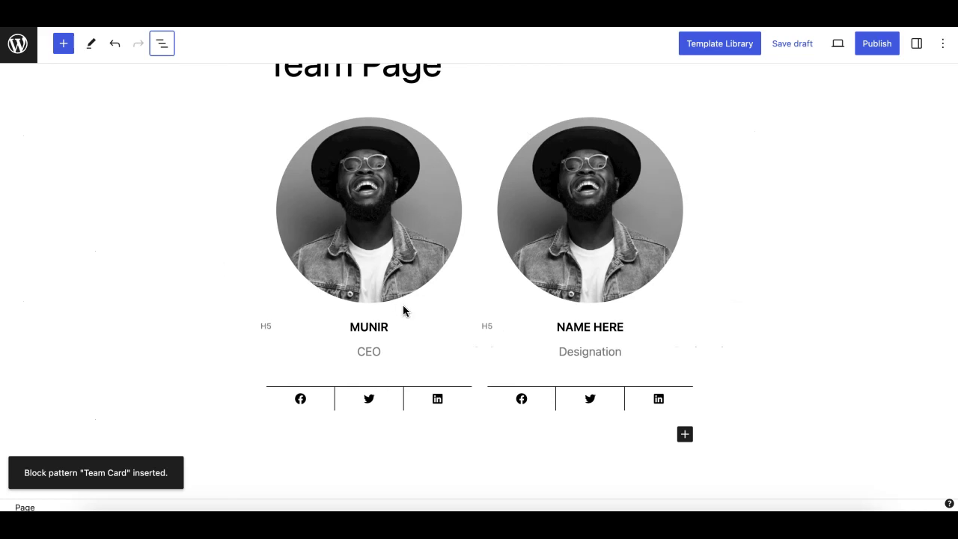
click(423, 180)
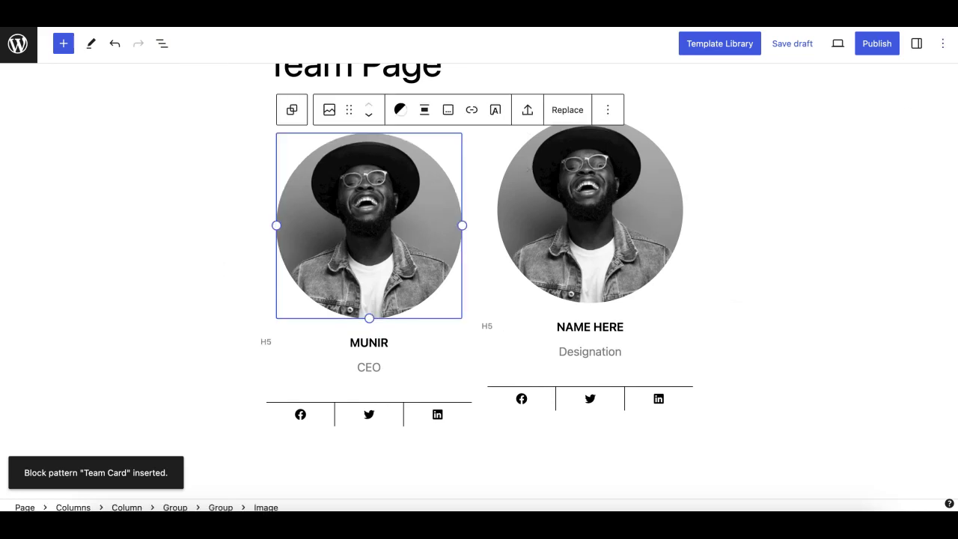
click(916, 45)
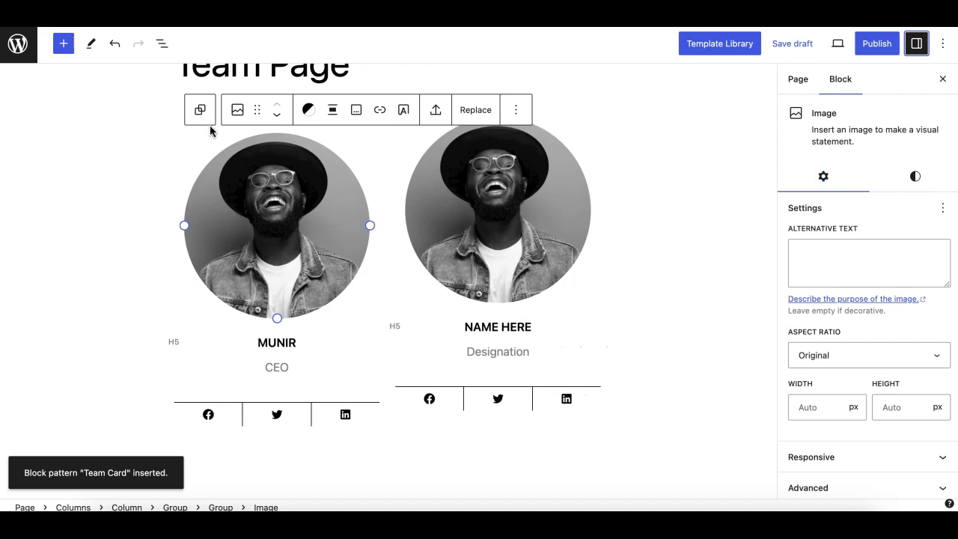
In List View, select the Munir heading, CEO paragraph and photo blocks, then collapse the first column.
click(162, 45)
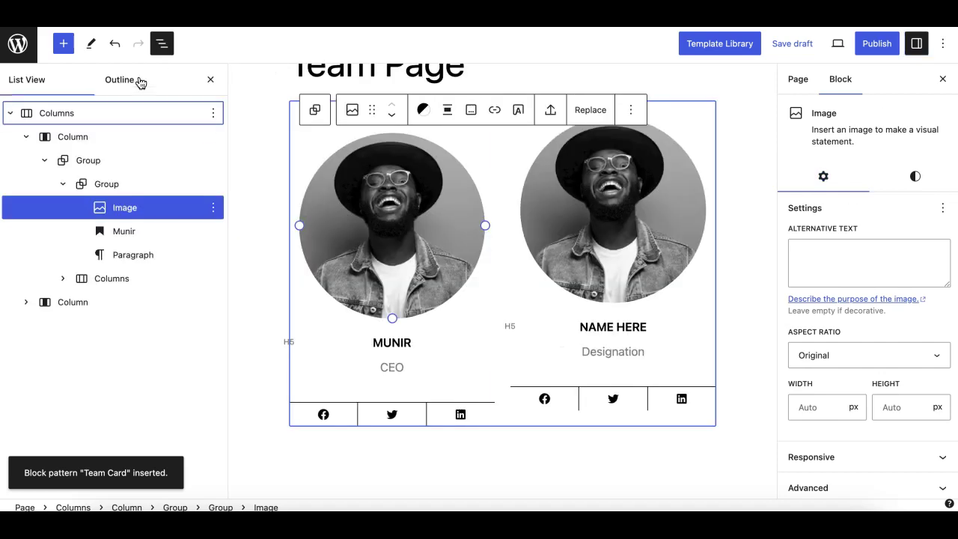
click(120, 233)
click(120, 256)
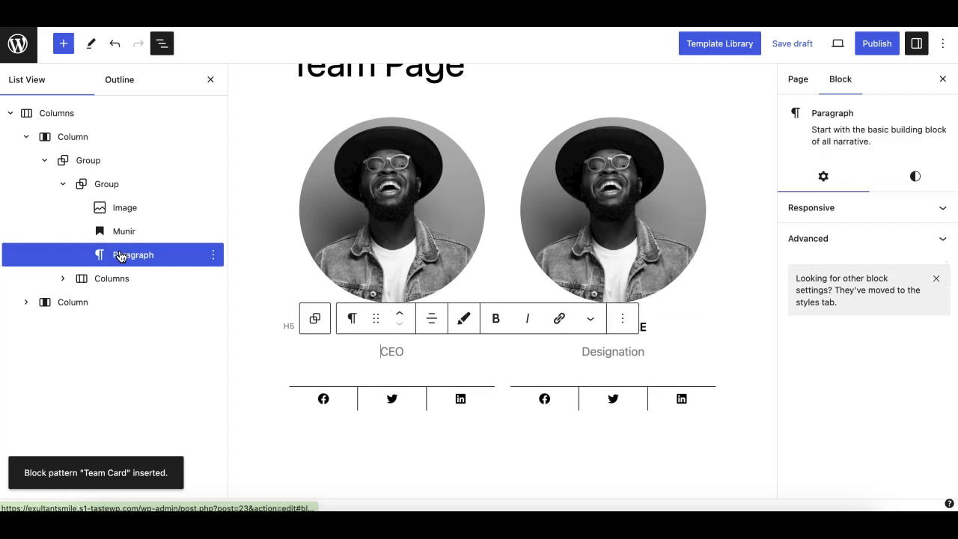
click(112, 210)
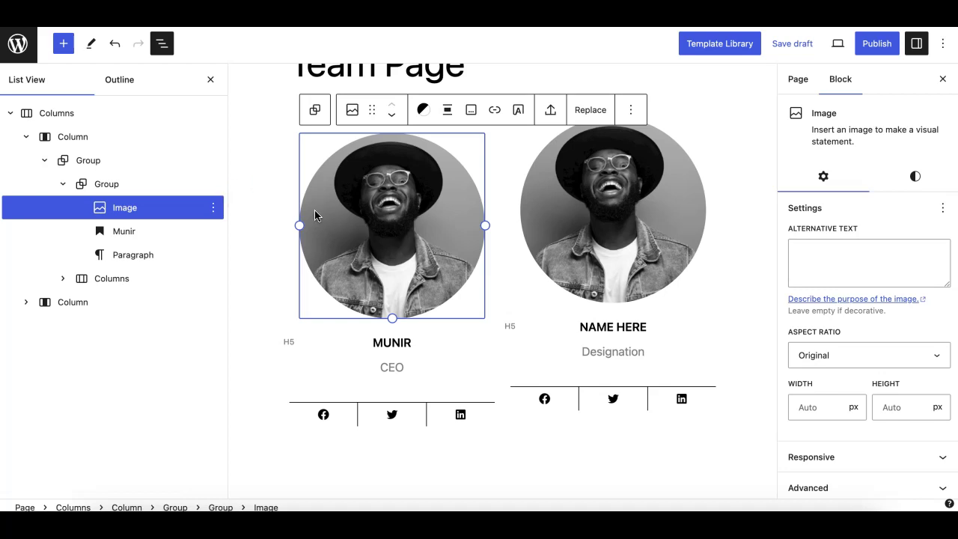
click(27, 139)
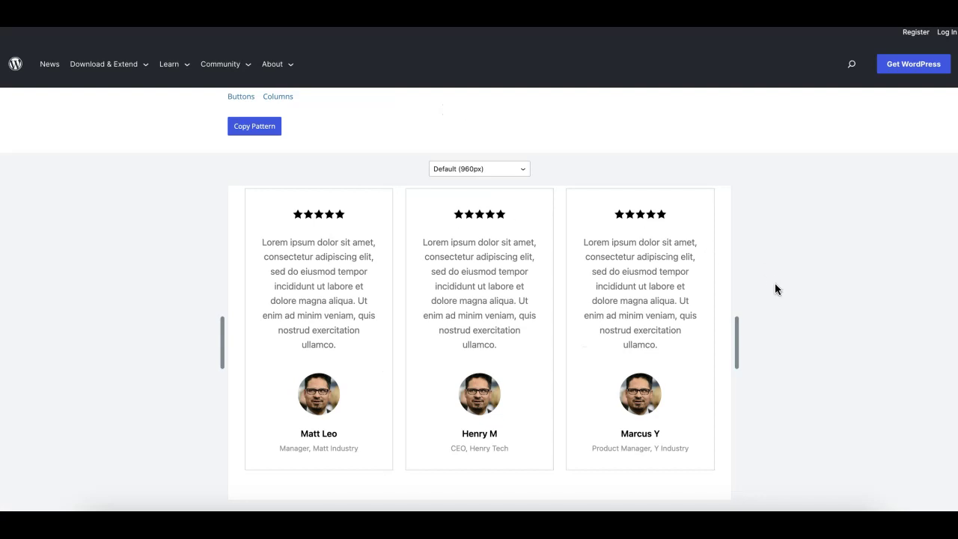
scroll(780, 288, up, 1)
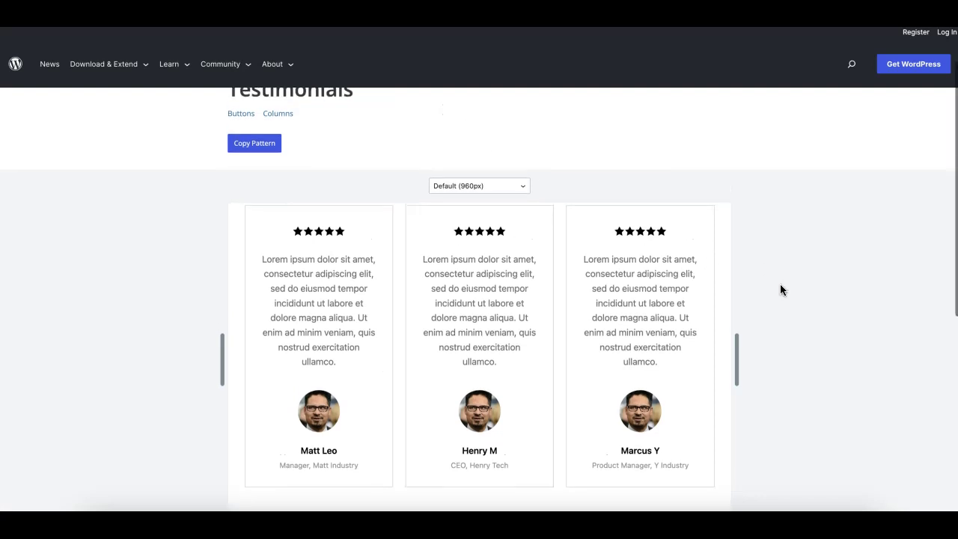
scroll(780, 289, down, 2)
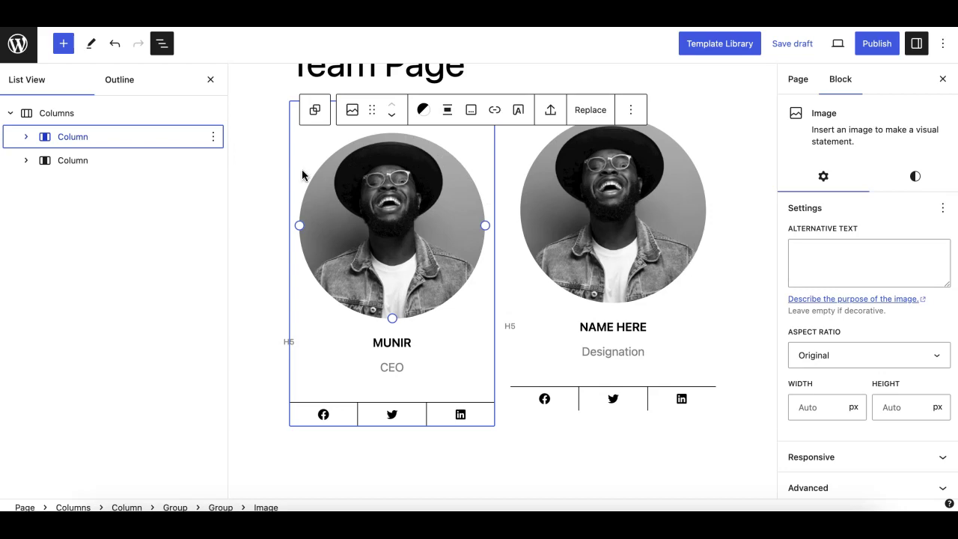
Deselect the photo so the sidebar shows page settings, then open the block library.
click(267, 173)
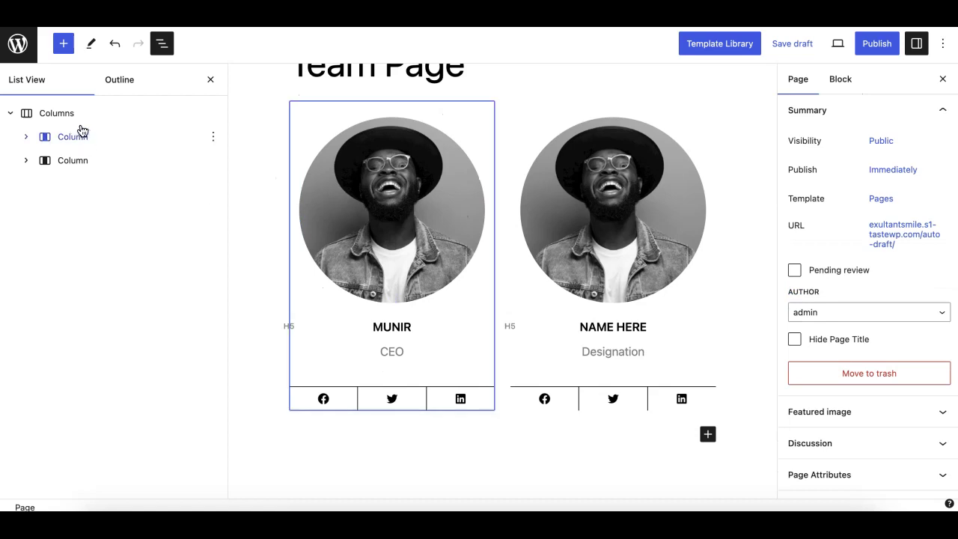
click(65, 45)
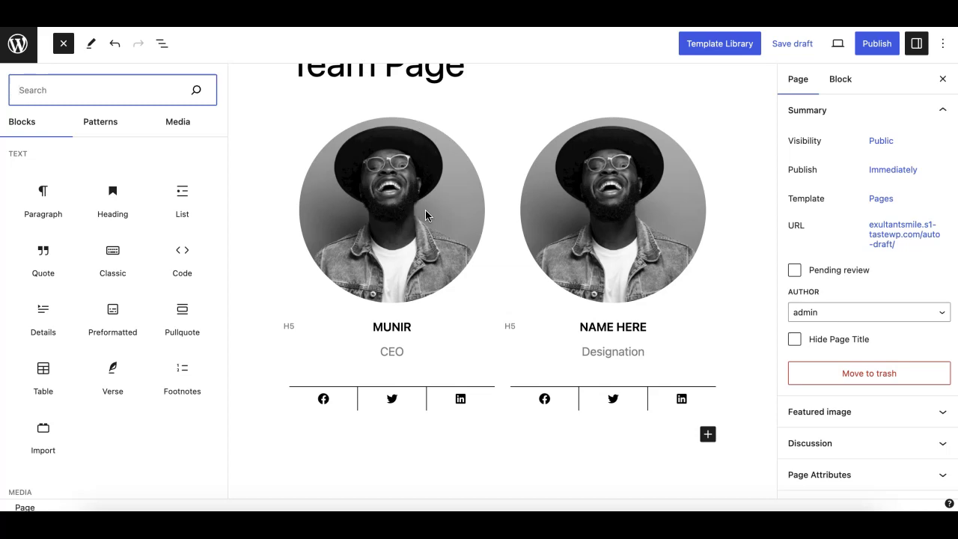
click(63, 45)
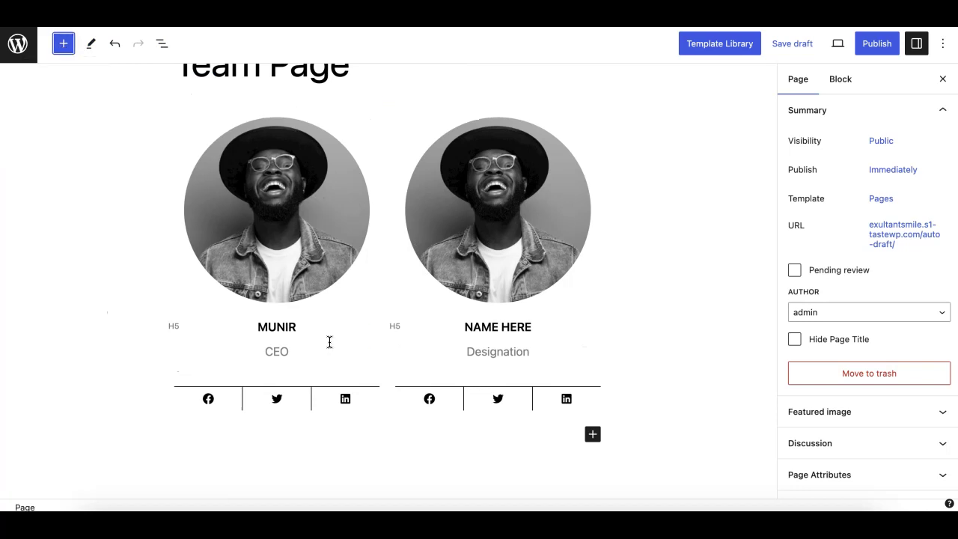
scroll(315, 310, up, 2)
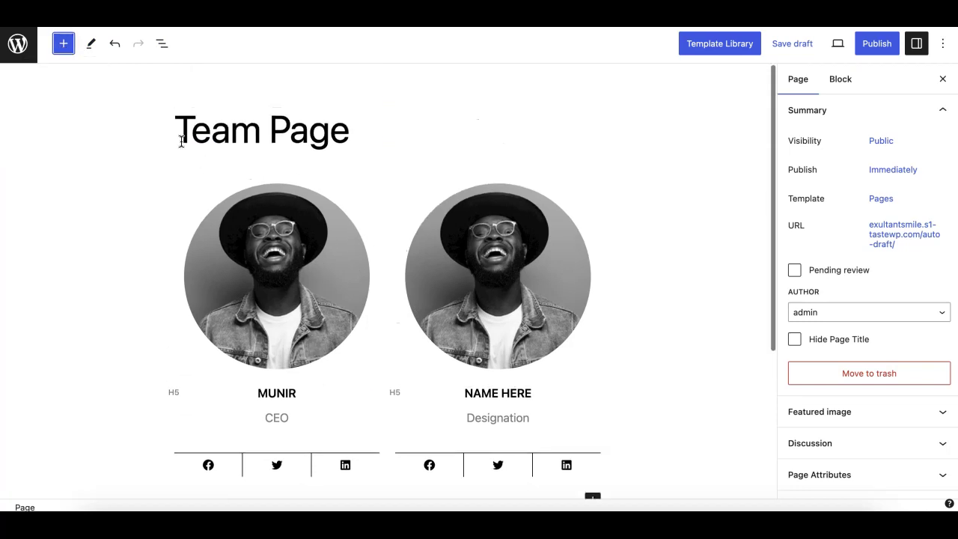
click(65, 45)
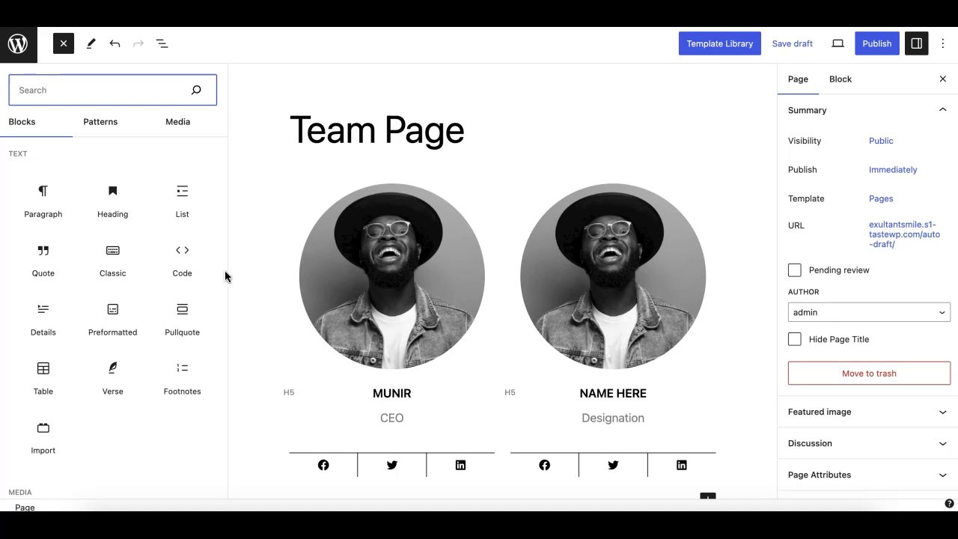
Add a Details block and a Heading block below the cards, then type 'sho' in a new browser tab.
mouse_move(158, 249)
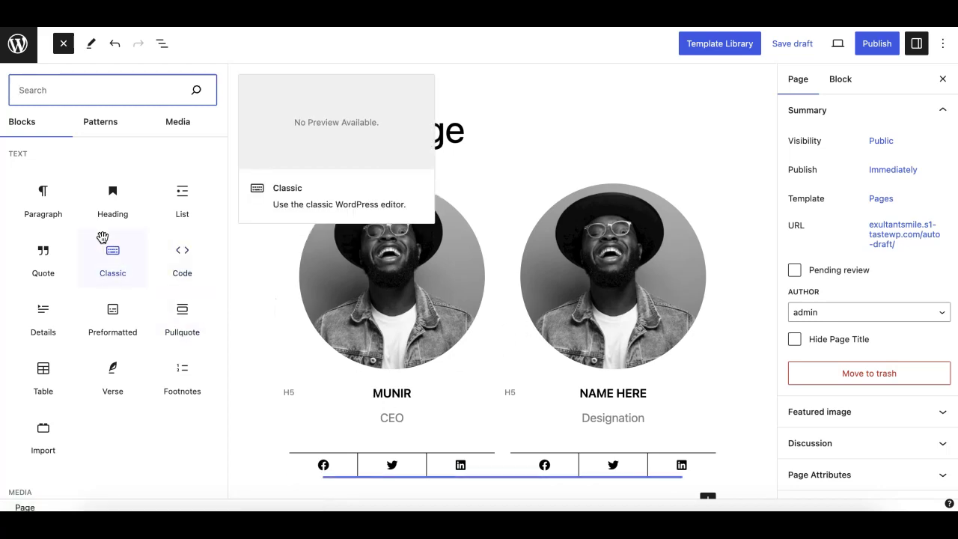
mouse_move(107, 220)
mouse_move(111, 244)
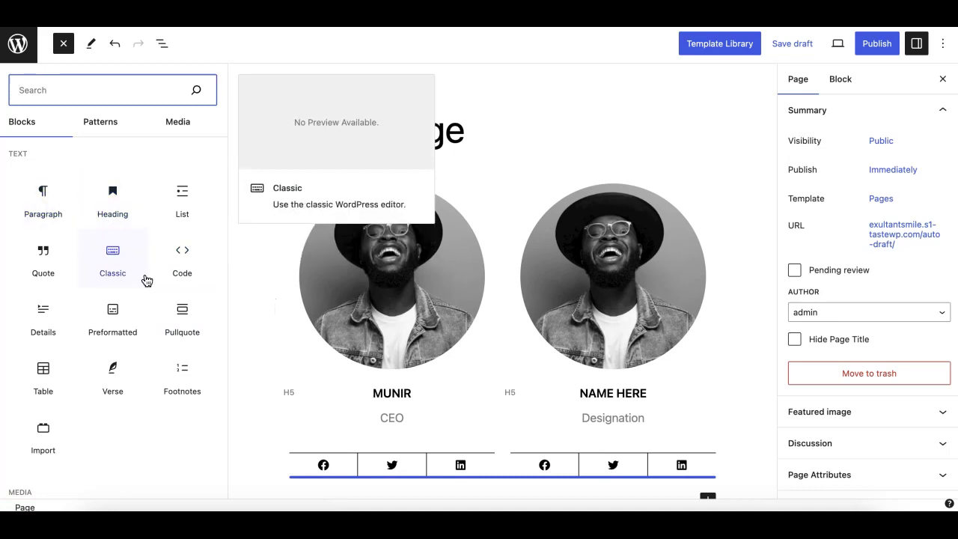
mouse_move(116, 311)
click(53, 337)
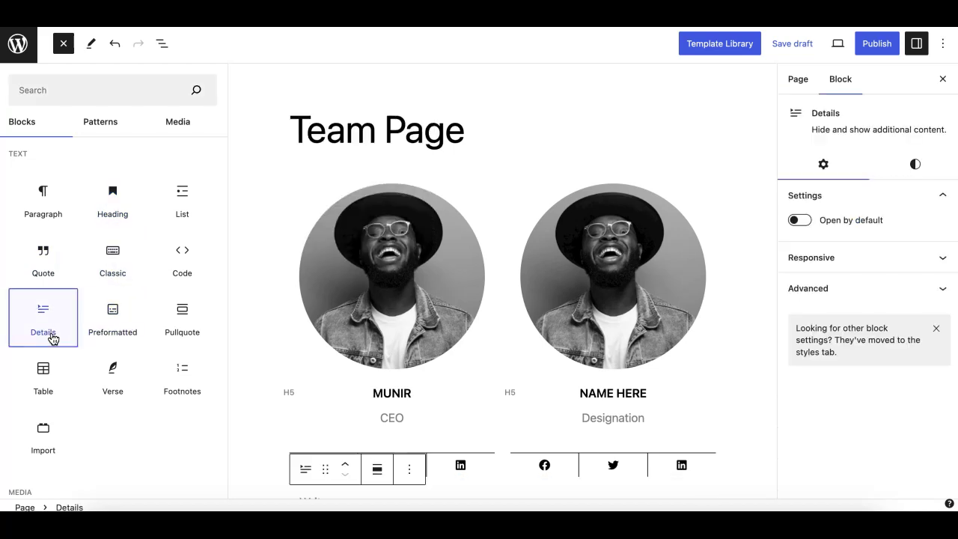
click(116, 229)
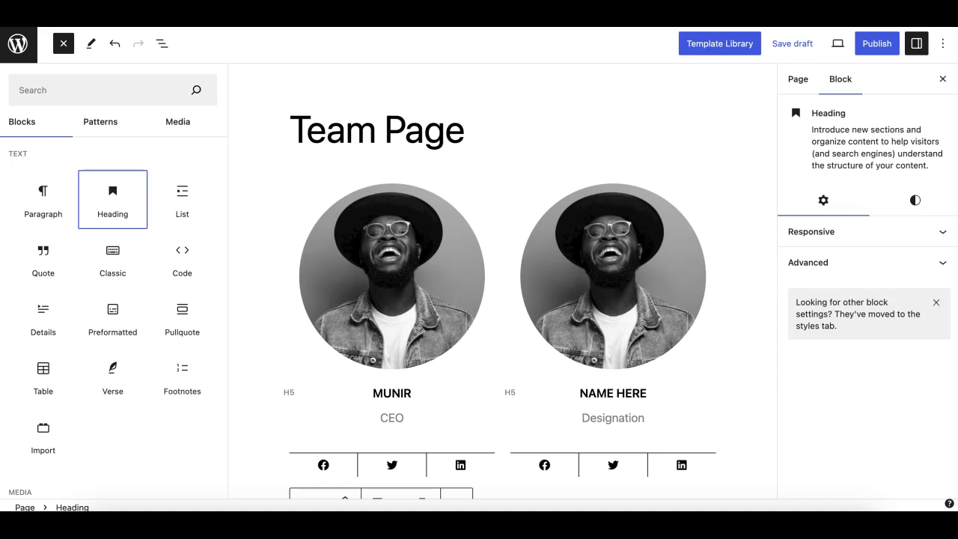
key(super+t)
text(sho)
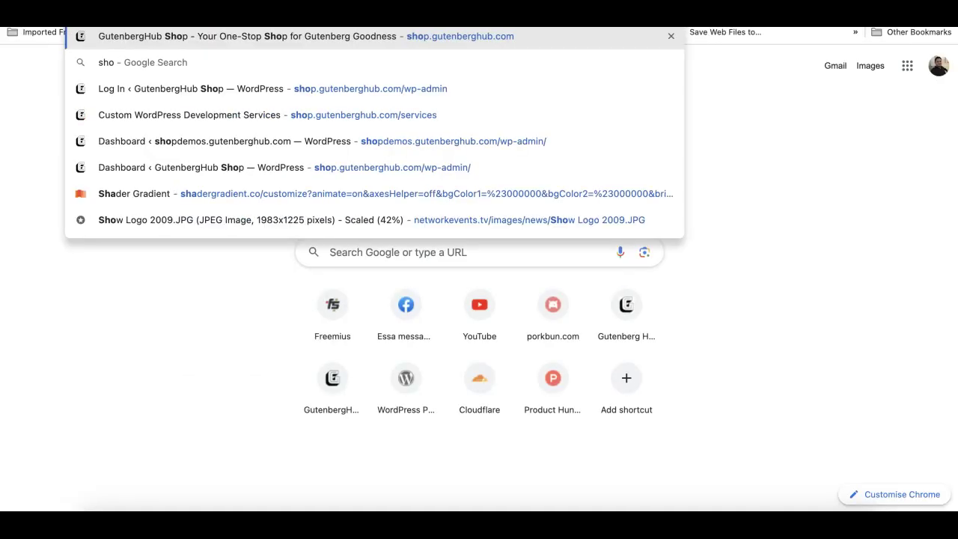
Load the GutenbergHub Shop site and scroll through its product listings.
key(Escape)
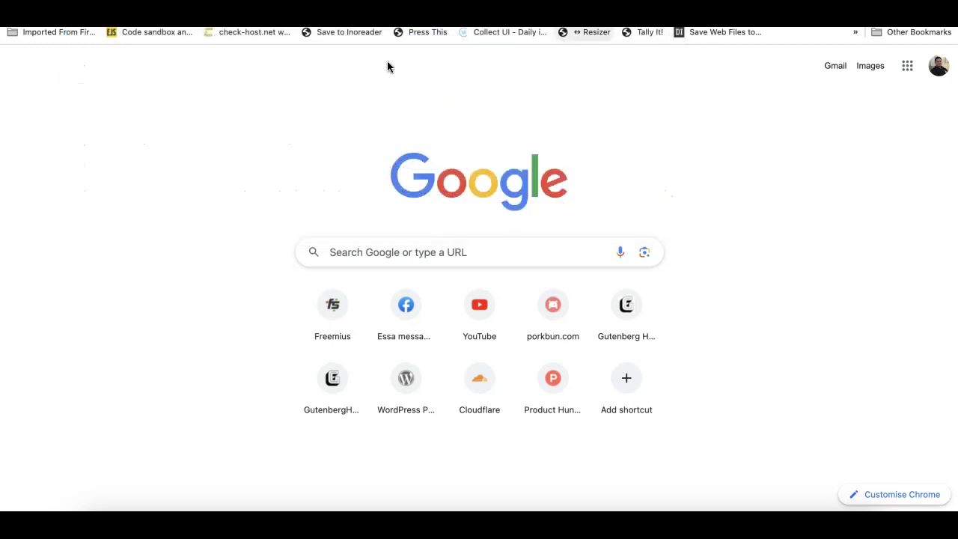
key(Return)
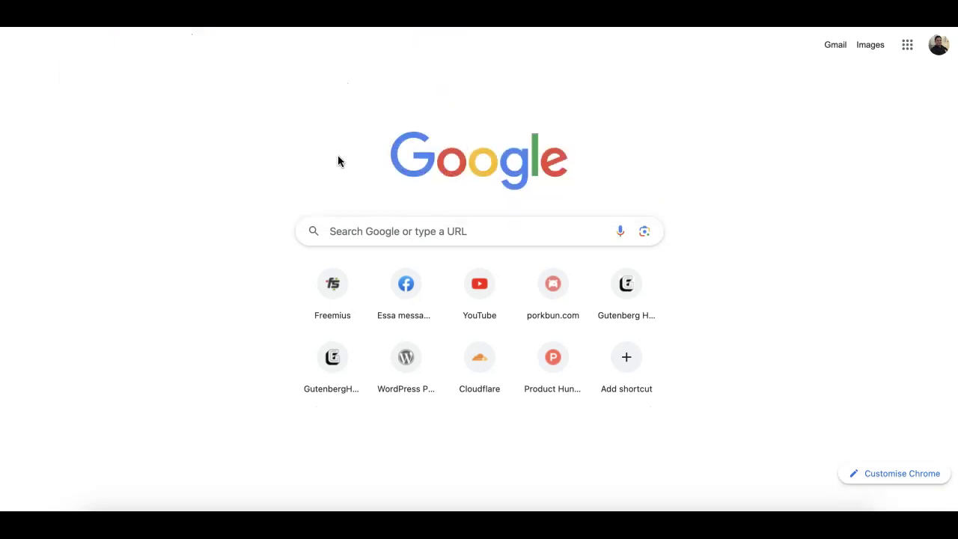
scroll(336, 325, down, 8)
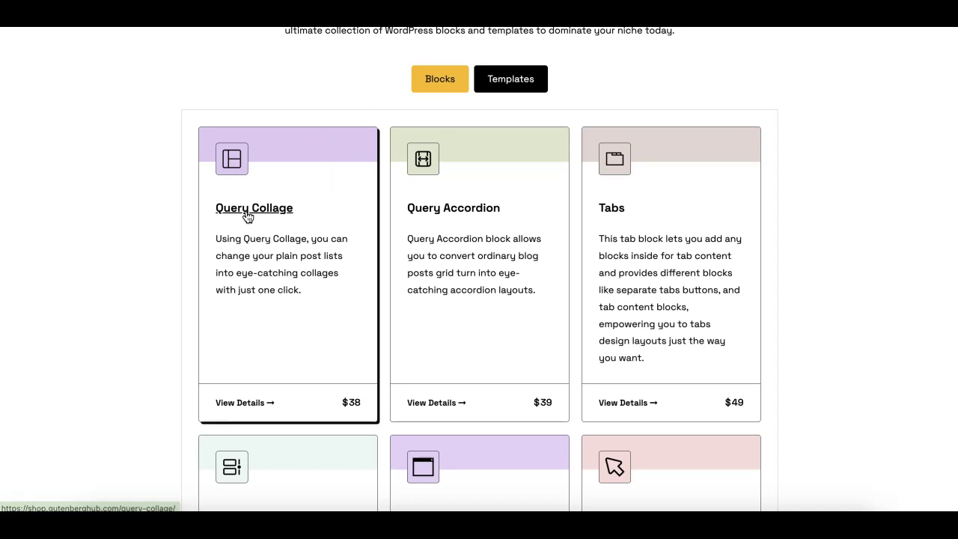
scroll(452, 221, down, 3)
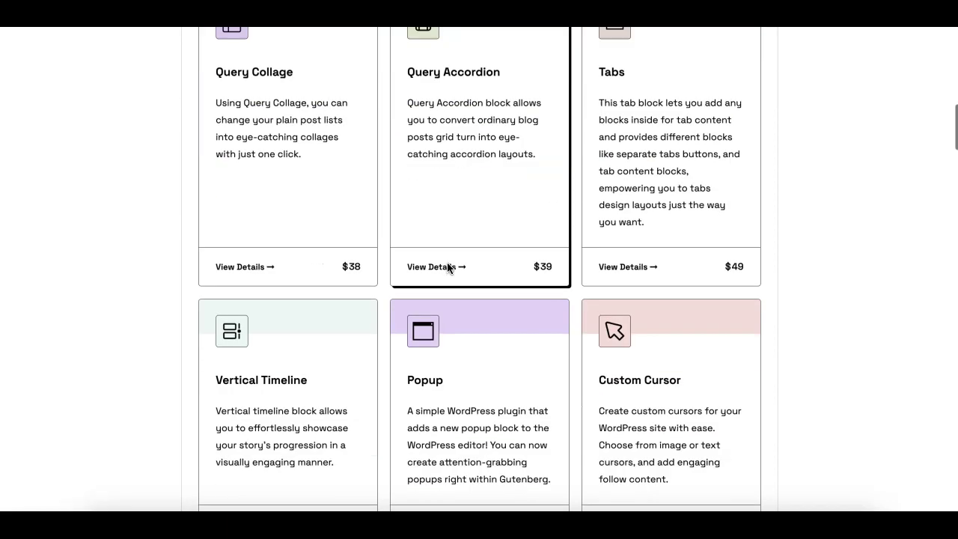
scroll(419, 393, down, 4)
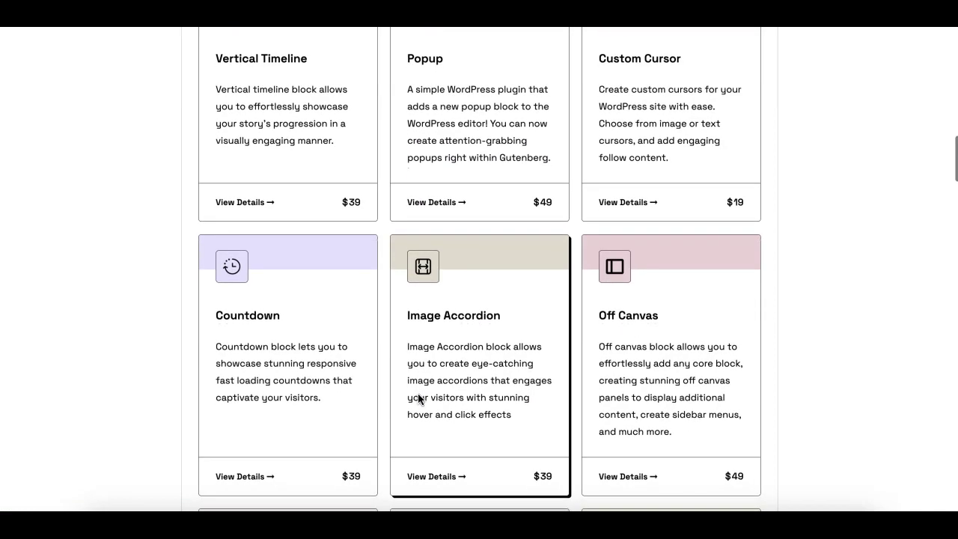
scroll(326, 374, up, 3)
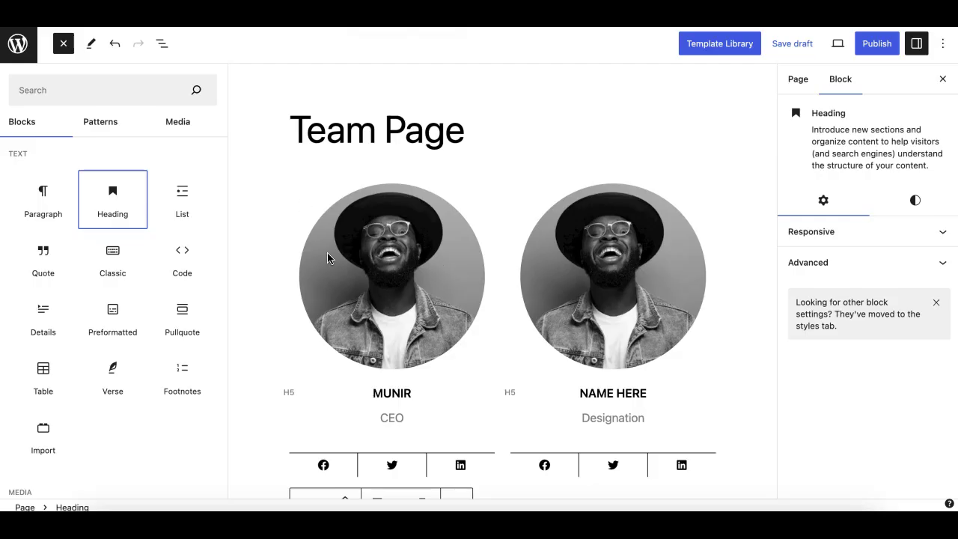
Save the Team Page as a draft, then select and clear the 'Join the All Access Club' heading text.
key(ctrl+s)
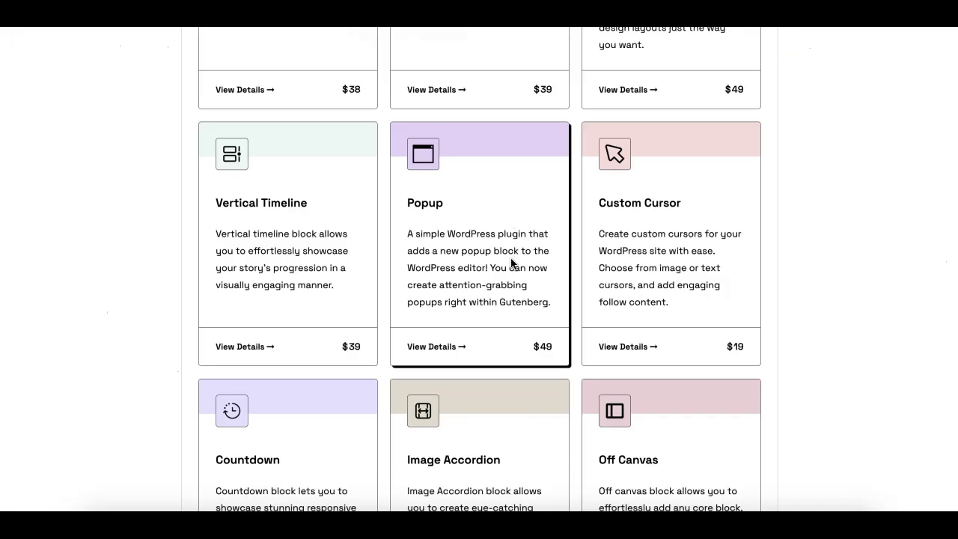
scroll(514, 247, down, 5)
scroll(511, 262, up, 6)
scroll(510, 263, up, 10)
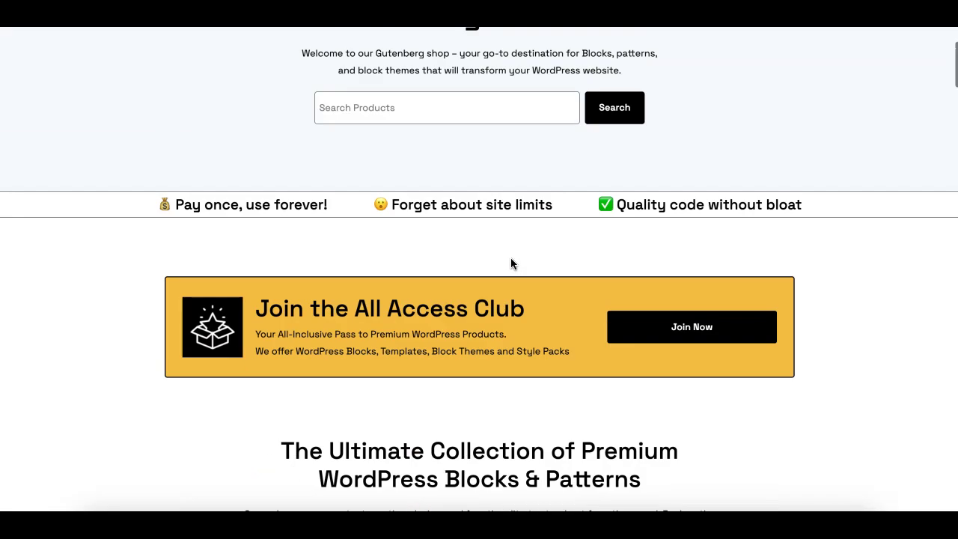
drag(261, 299, 527, 300)
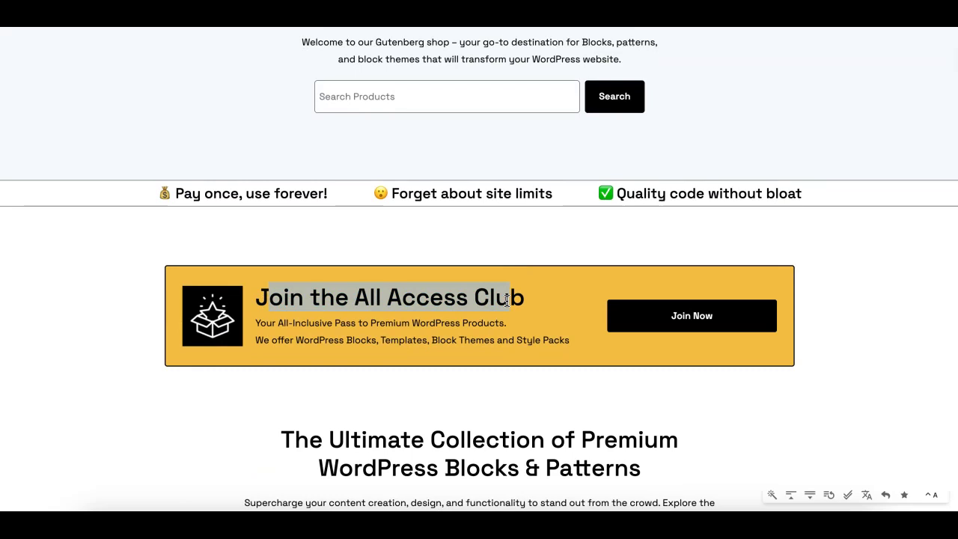
click(590, 310)
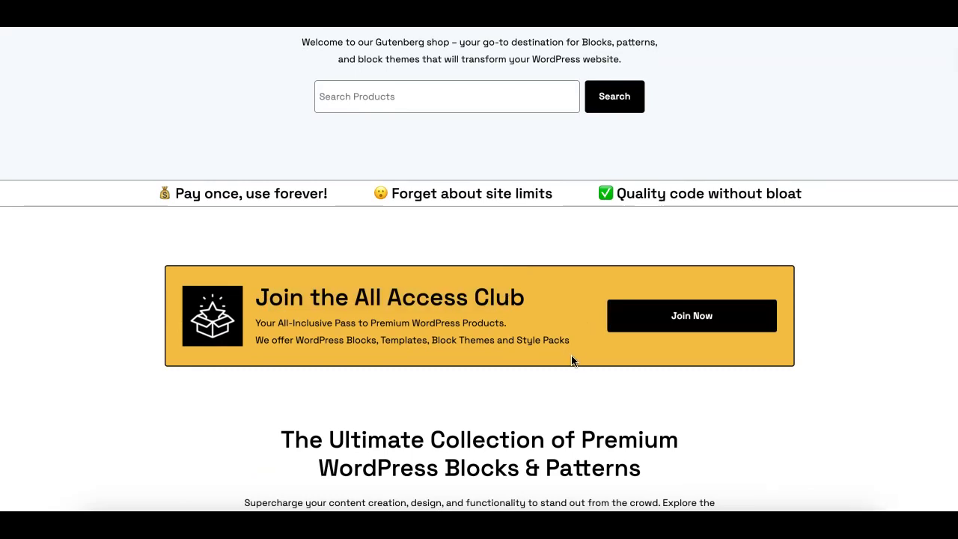